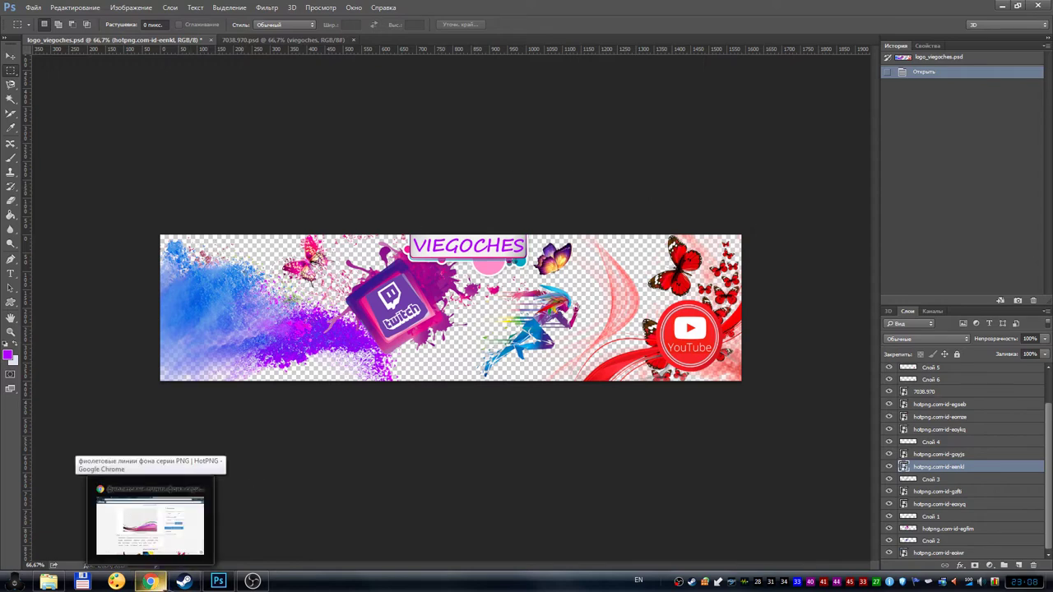
- Check the cover on the VK community page in the browser, then return to the banner
click(149, 520)
click(72, 8)
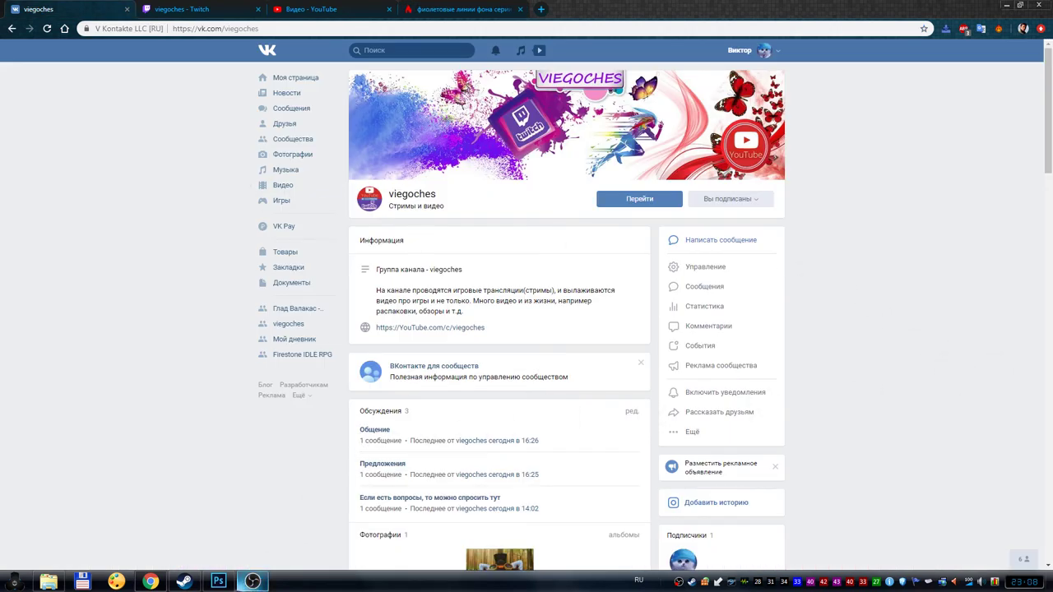
click(218, 582)
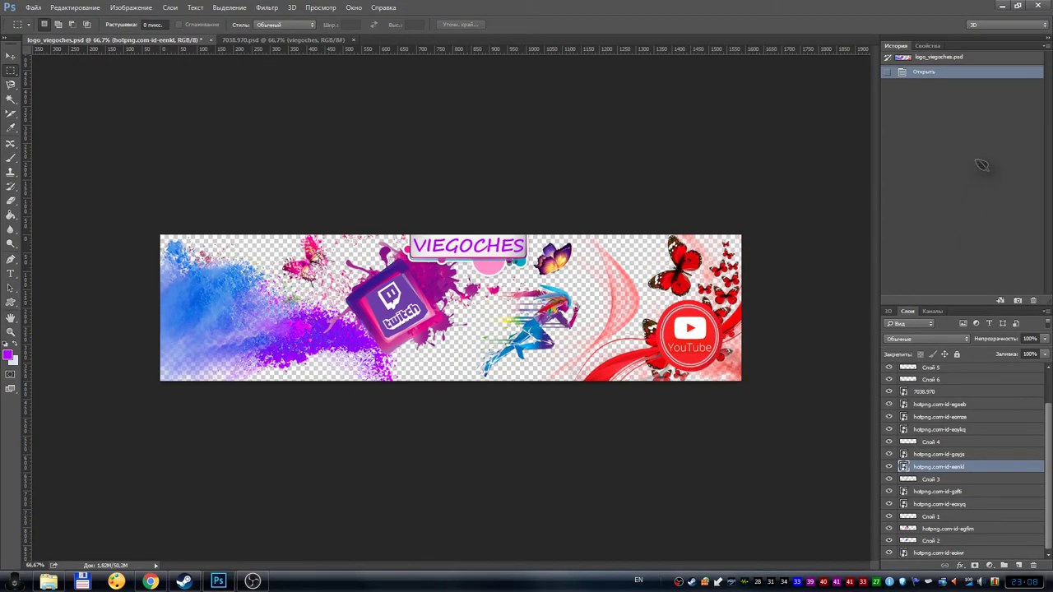
- Hide the VIEGOCHES text layer and the hotpng.com-id-eeyhu white box layer
scroll(930, 405, up, 2)
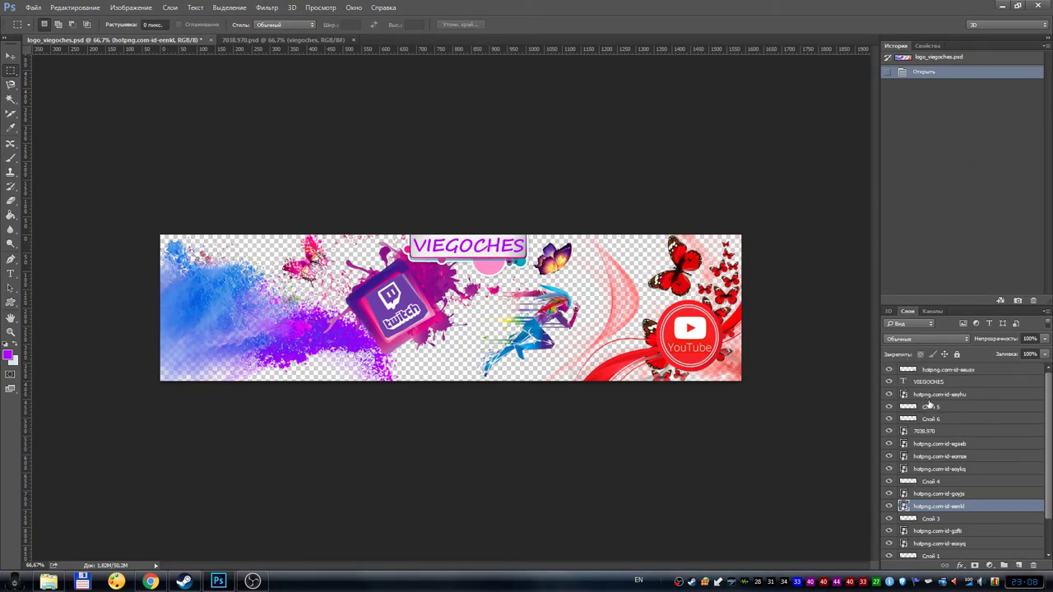
click(888, 382)
click(889, 394)
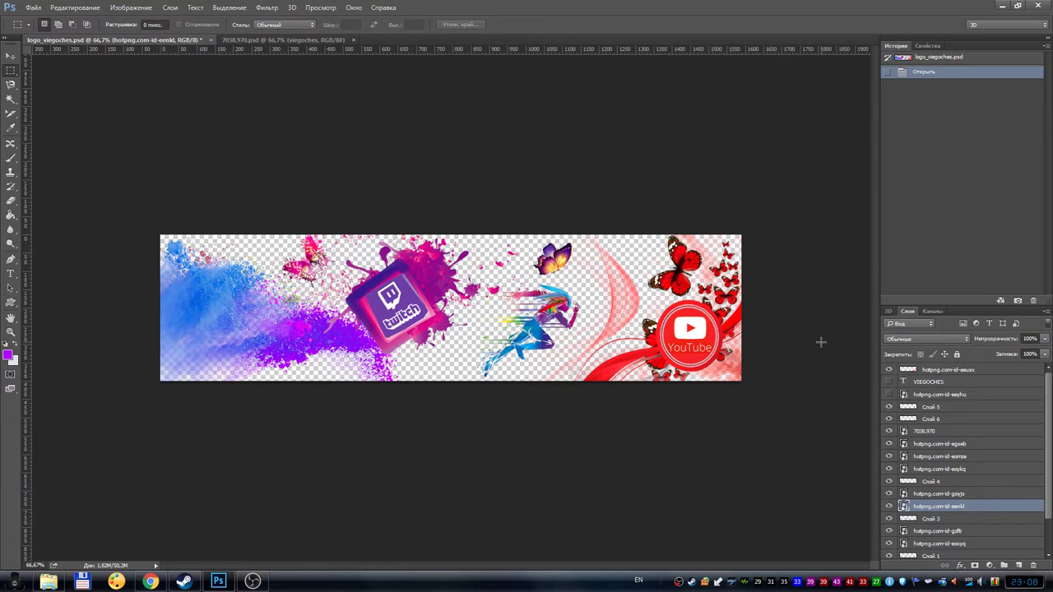
right_click(889, 400)
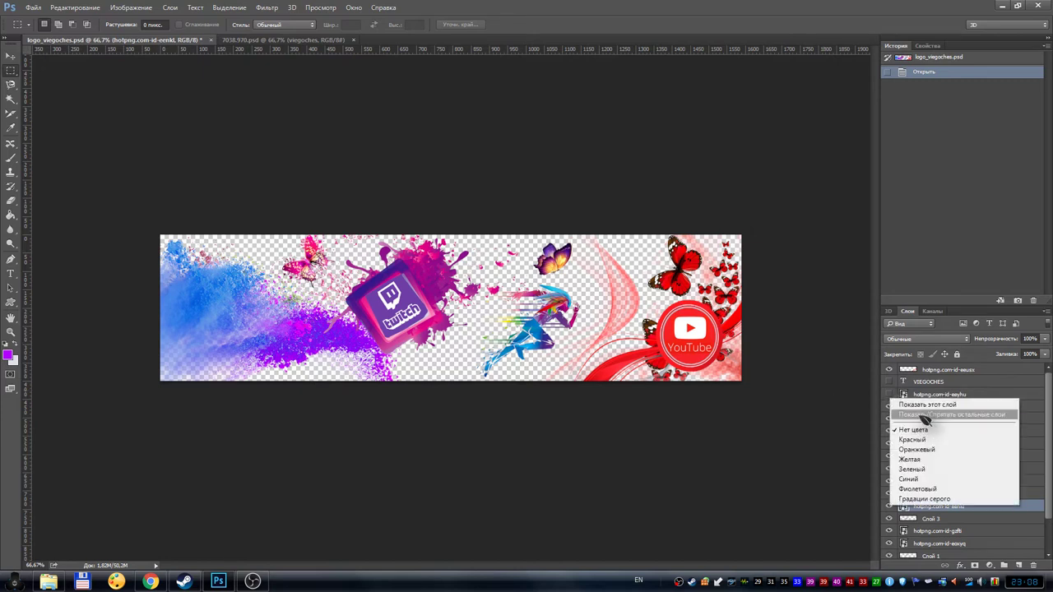
click(919, 418)
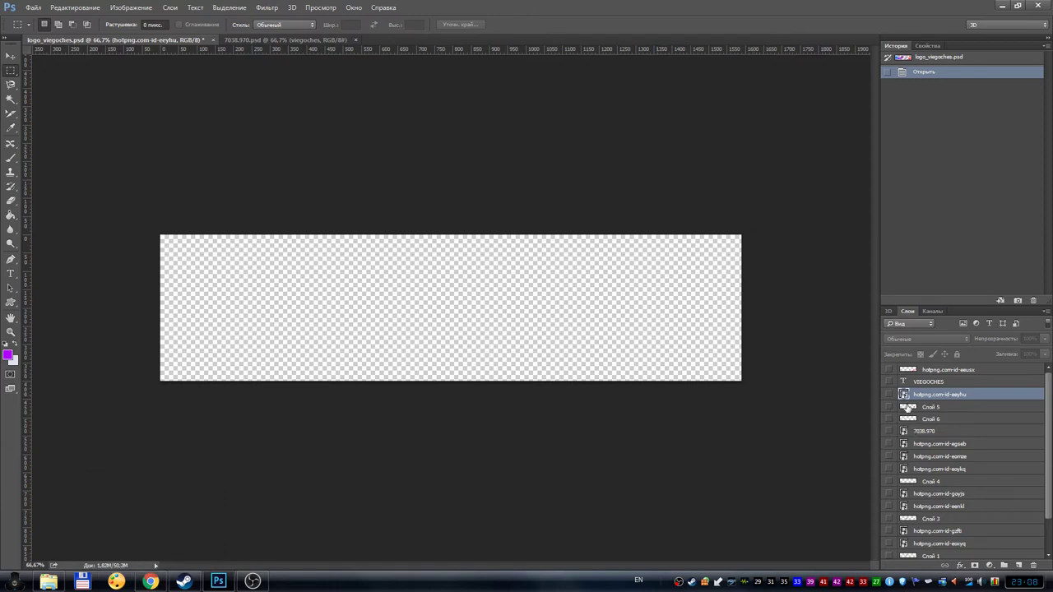
right_click(896, 397)
click(905, 409)
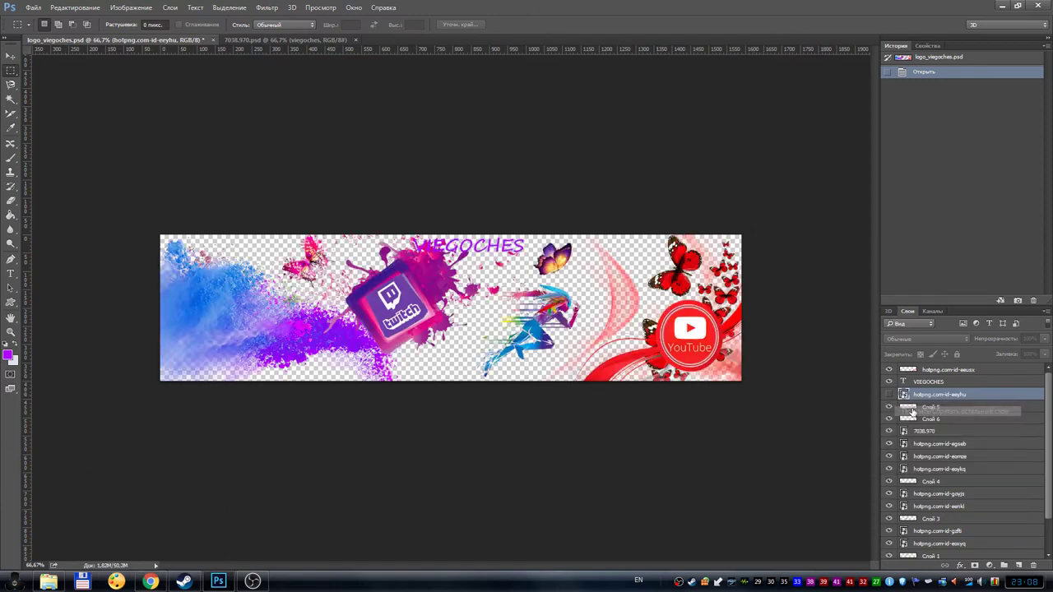
click(889, 395)
click(888, 395)
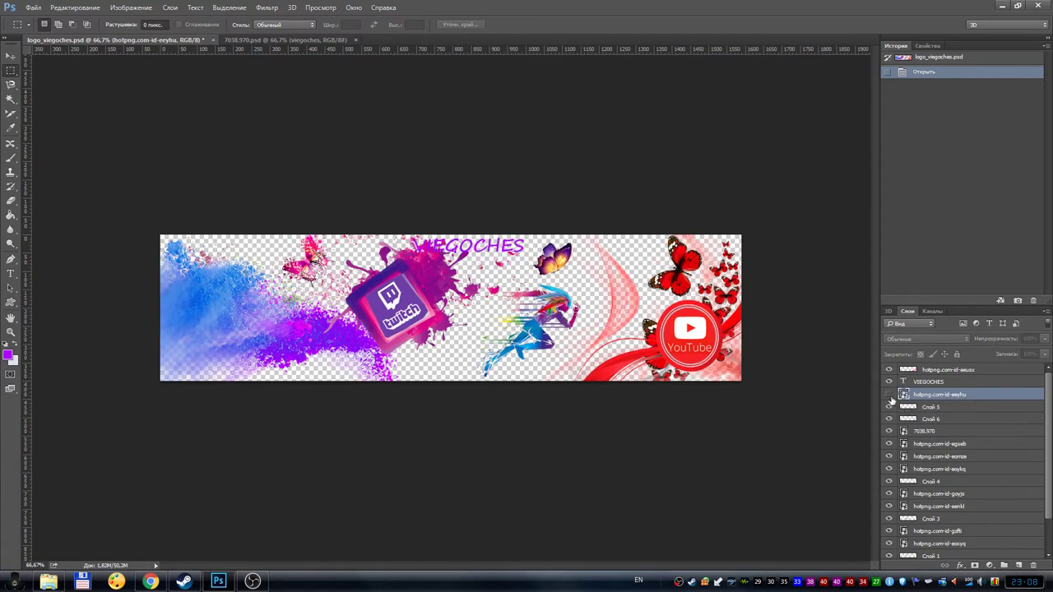
click(889, 383)
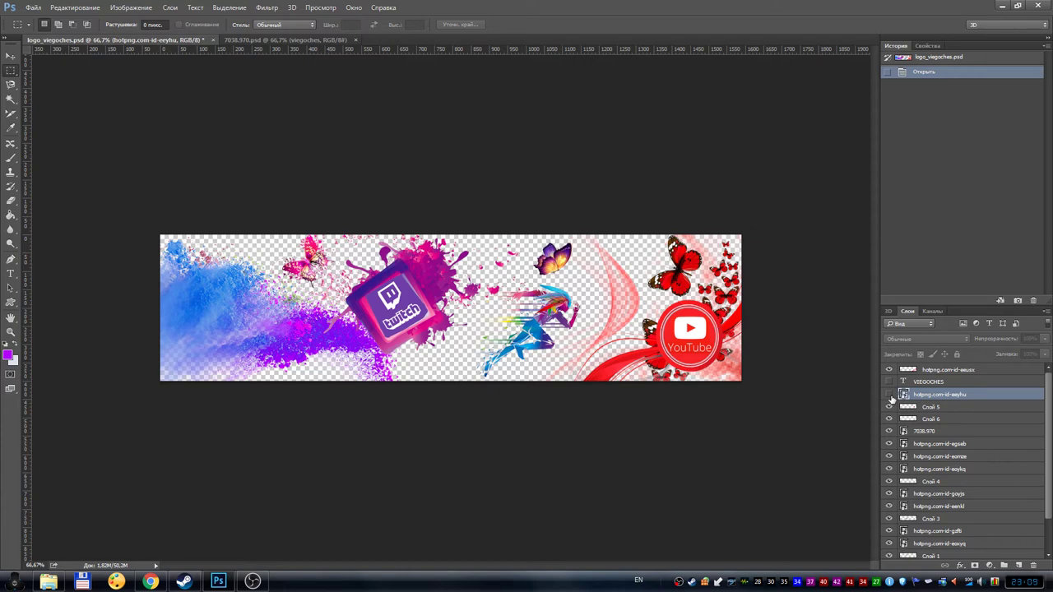
- Re-show eeyhu and VIEGOCHES, isolate the title via Show/Hide all other layers, then hide it
click(889, 395)
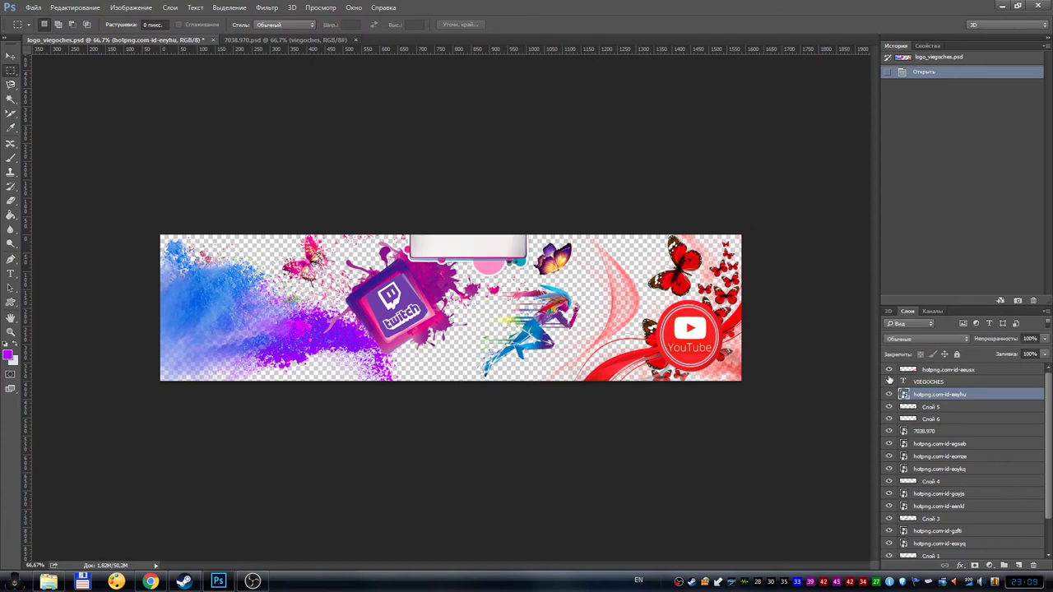
click(889, 382)
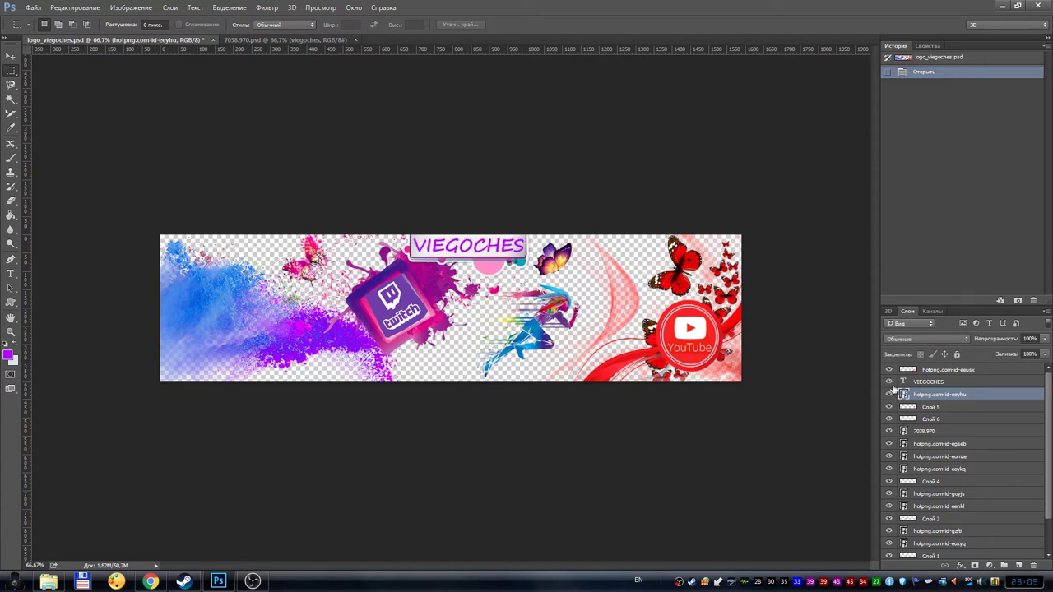
right_click(890, 384)
click(905, 392)
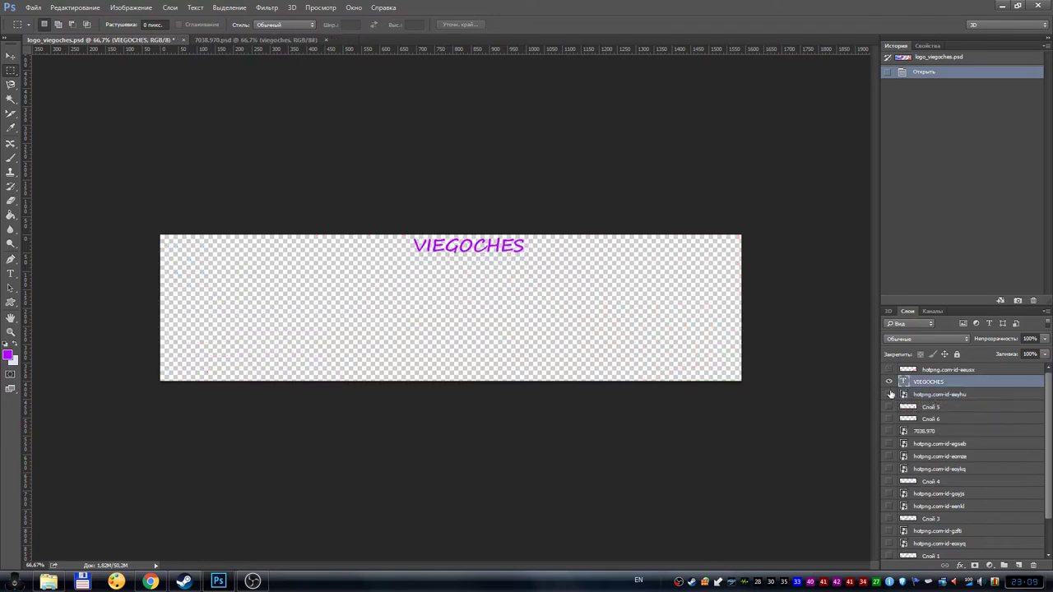
click(888, 381)
scroll(885, 482, down, 2)
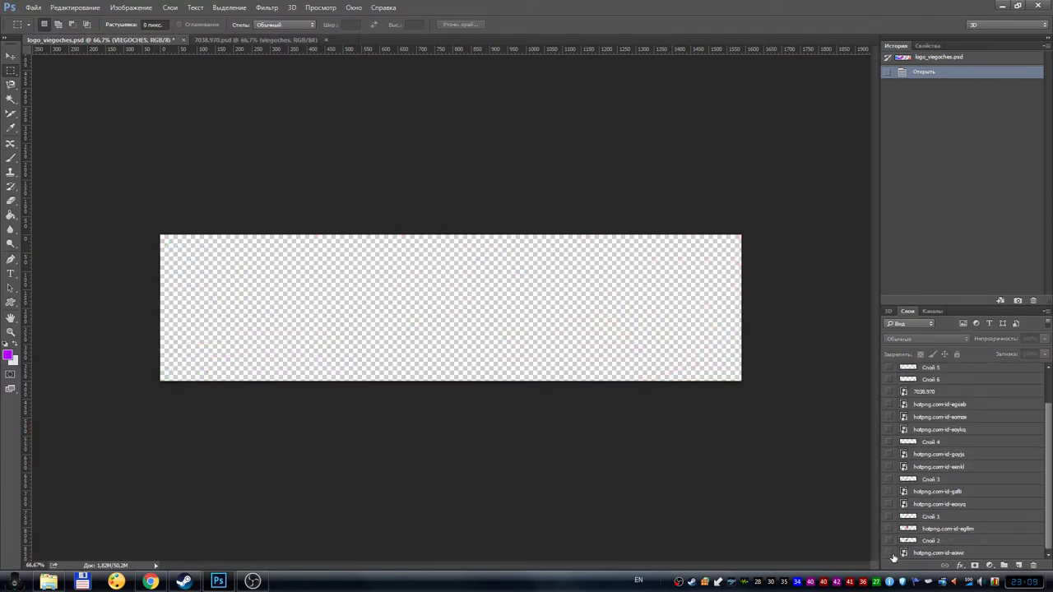
- Show the blue-purple splash background, the pink splash frame and the purple square
click(889, 553)
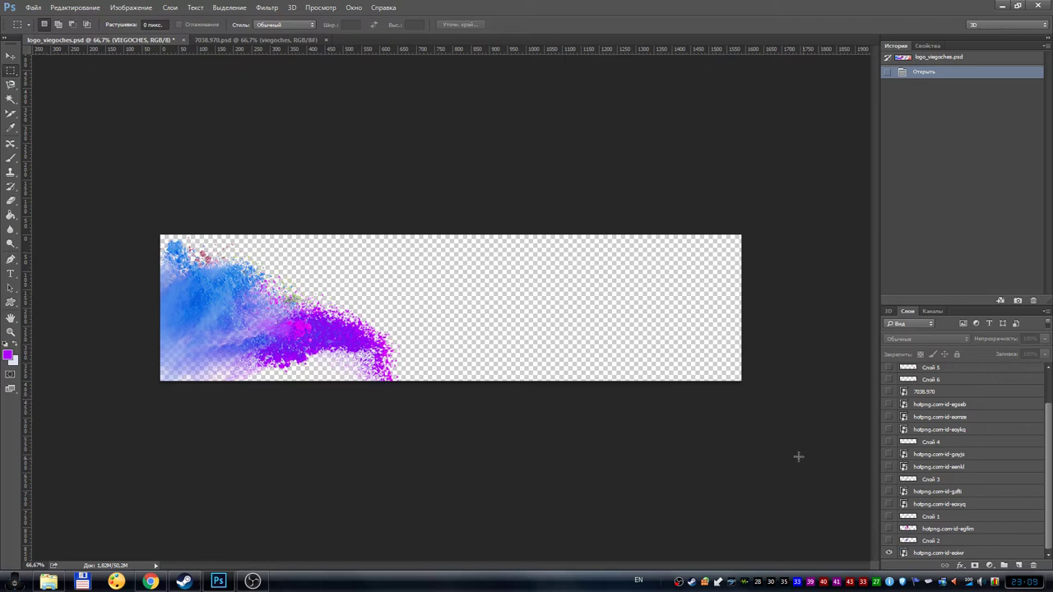
click(889, 528)
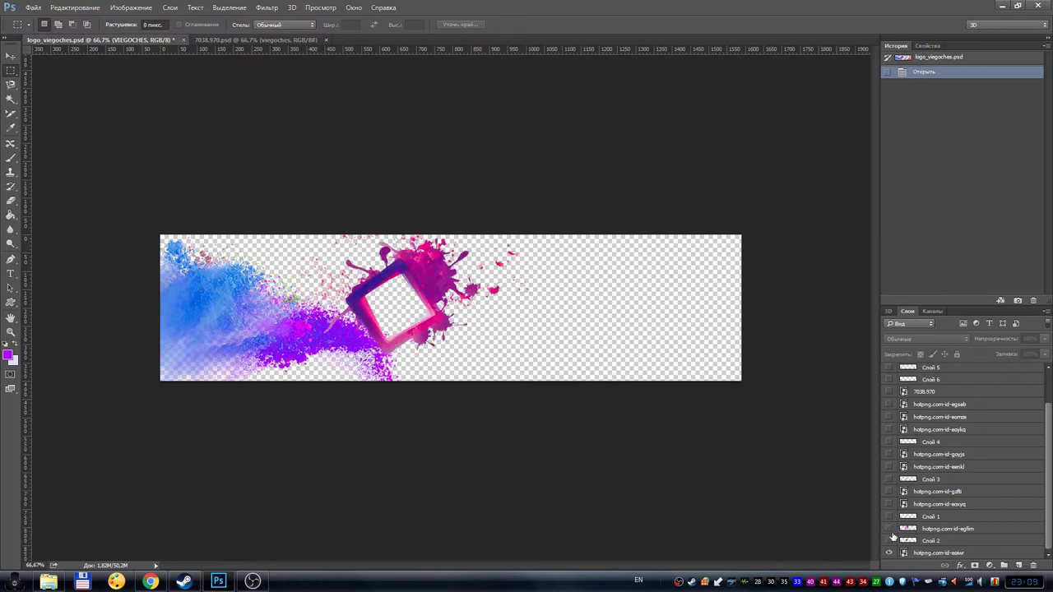
click(889, 530)
click(889, 528)
click(889, 540)
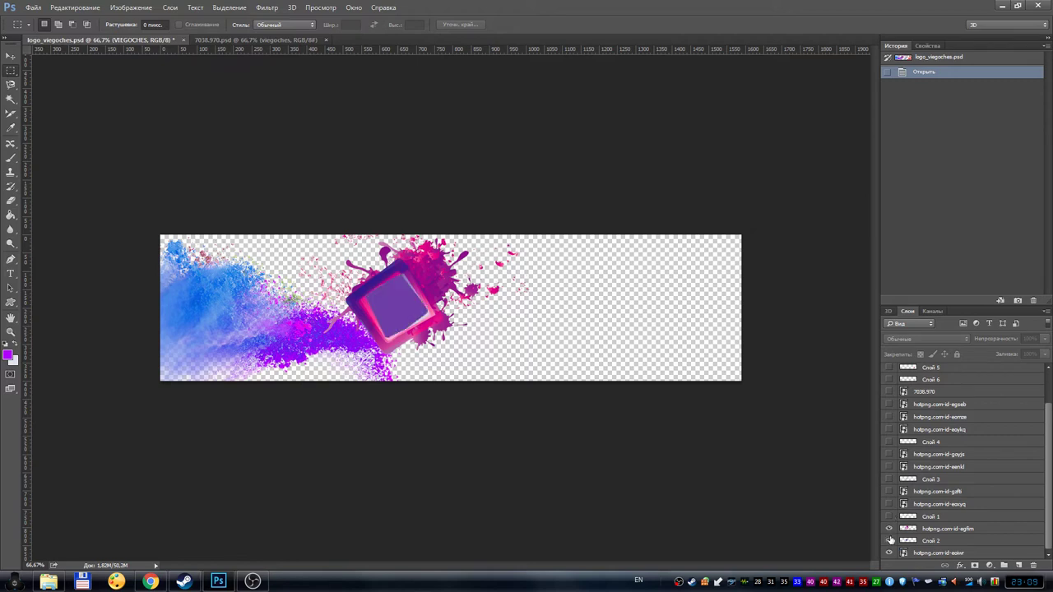
click(888, 528)
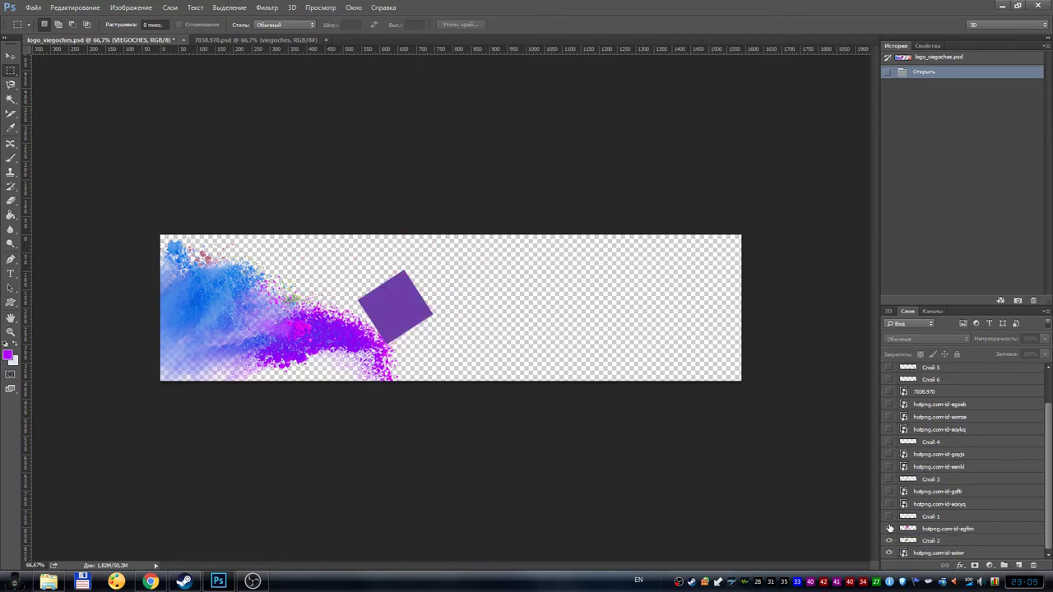
click(888, 528)
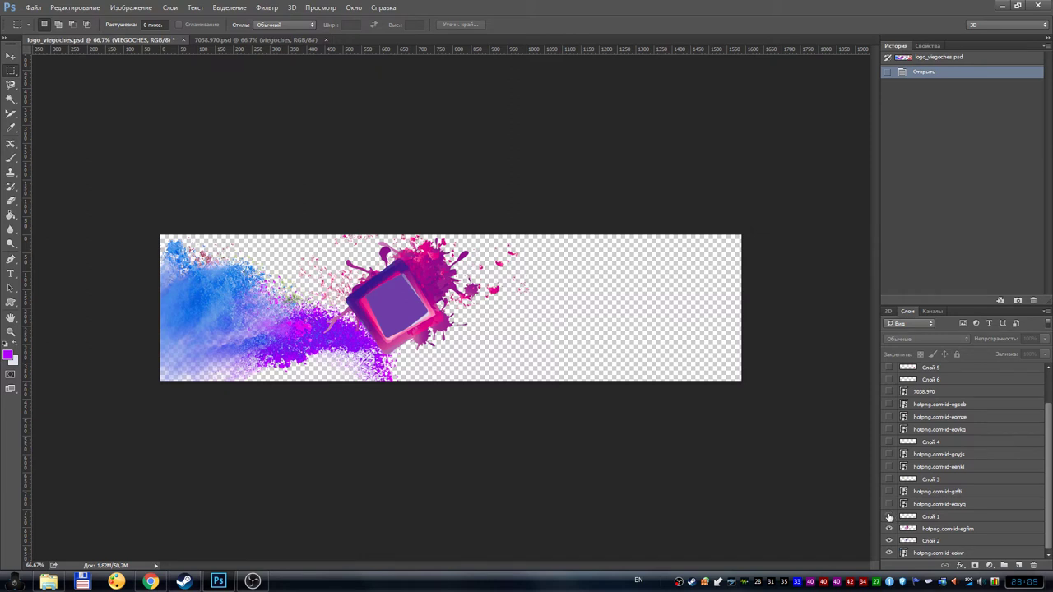
- Show the Twitch logo and twitch wordmark over the pink splash, plus the running figure
click(888, 517)
click(888, 478)
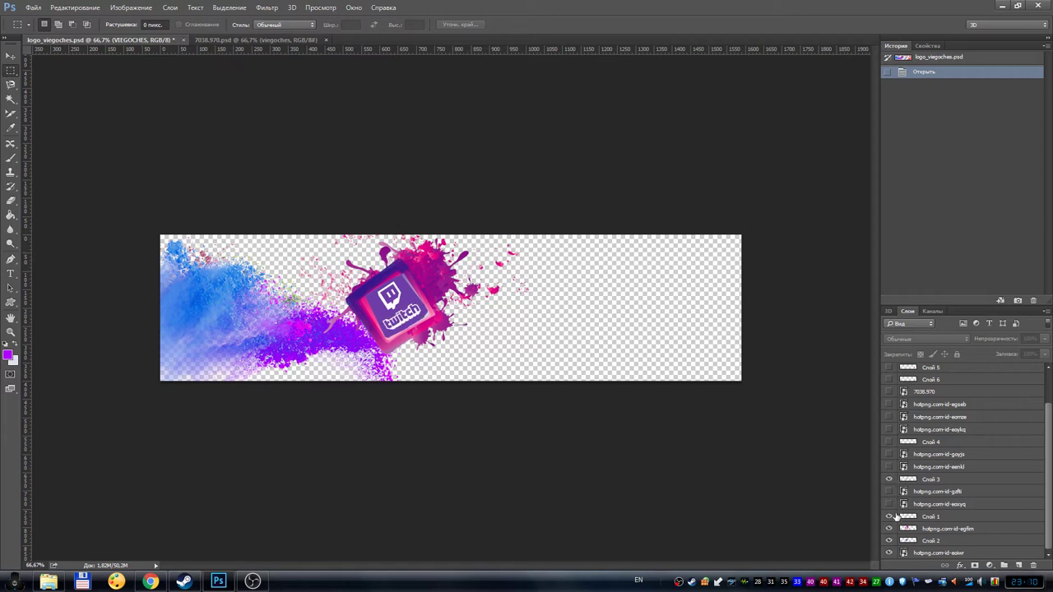
click(889, 529)
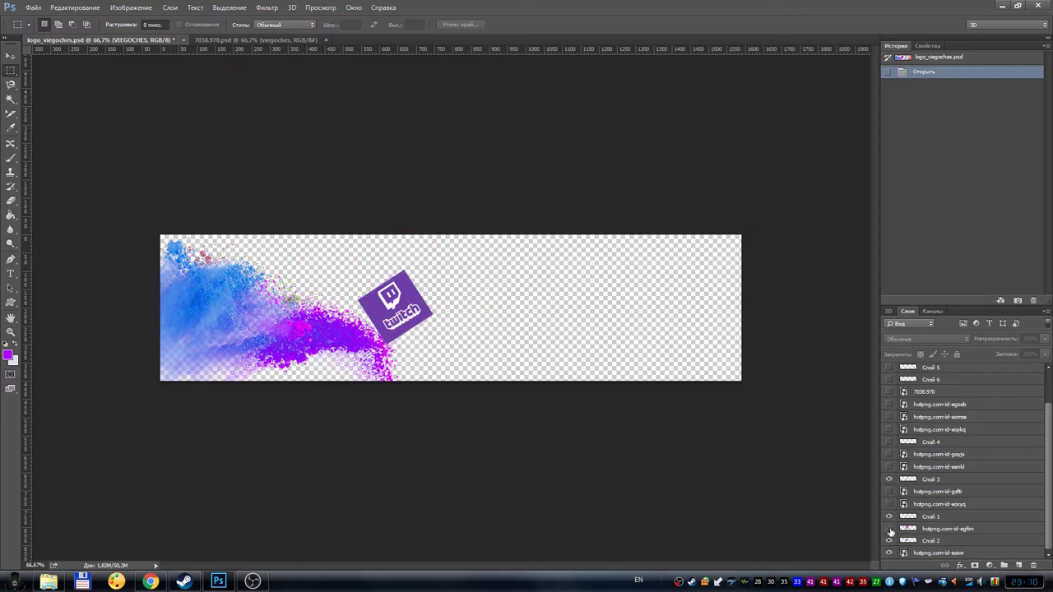
click(889, 479)
click(888, 479)
click(888, 540)
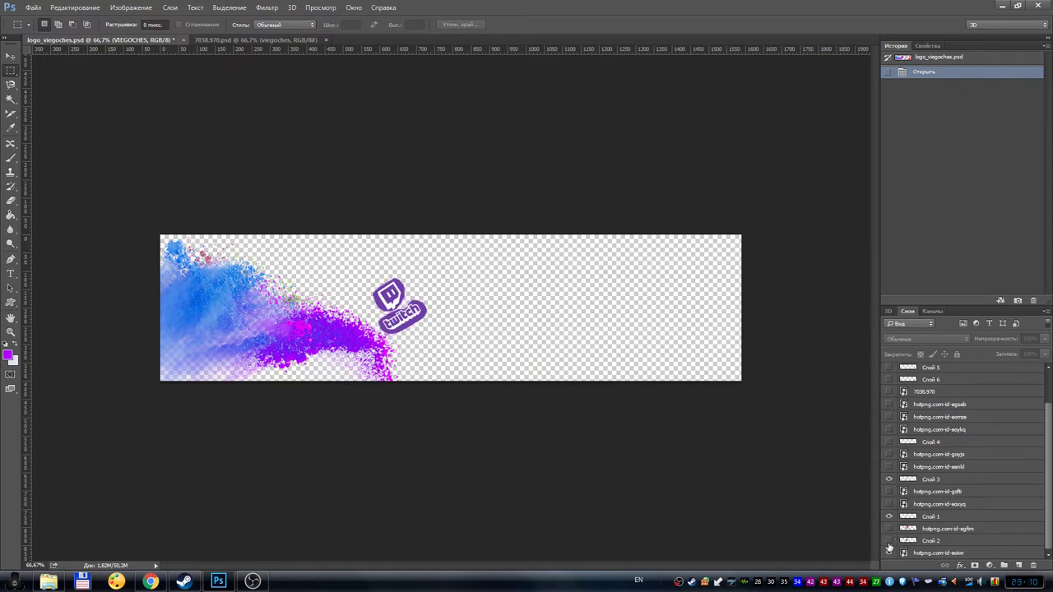
click(888, 540)
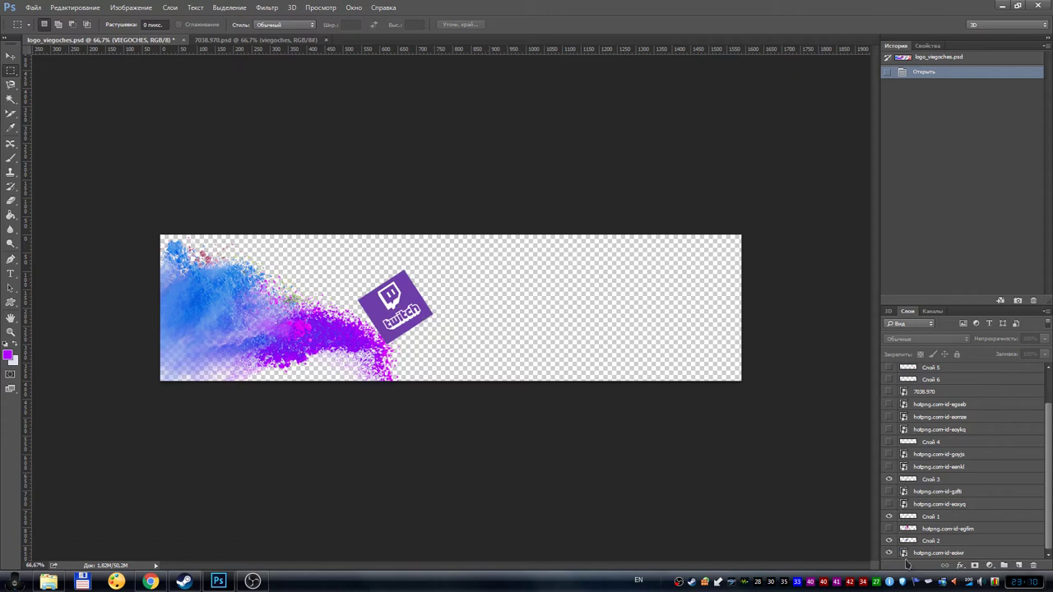
click(889, 528)
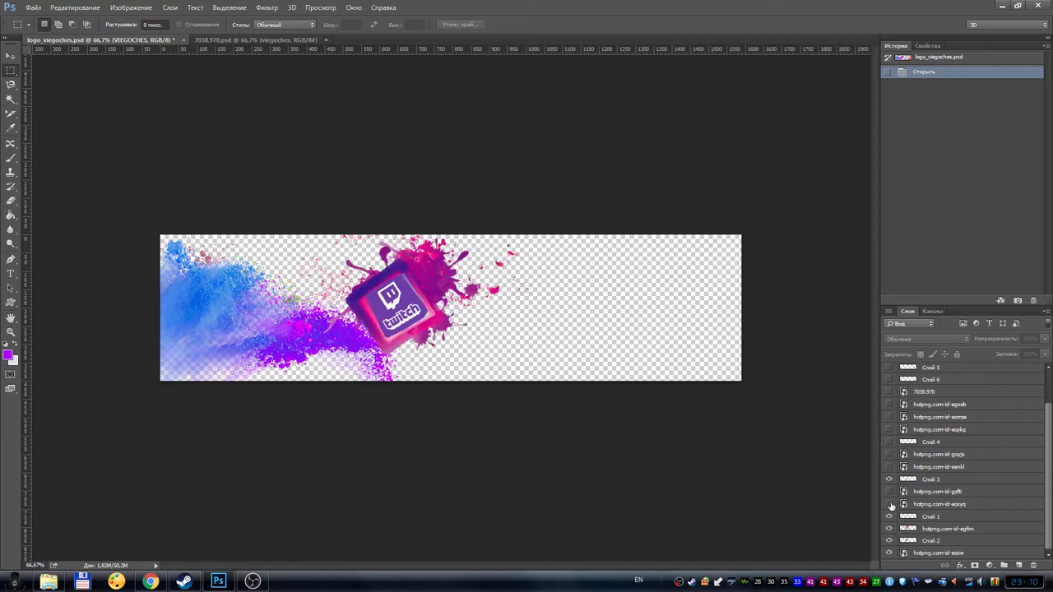
click(889, 505)
- Show the colourful overlay on the runner and preview the red splash, butterflies and swoosh
double_click(889, 505)
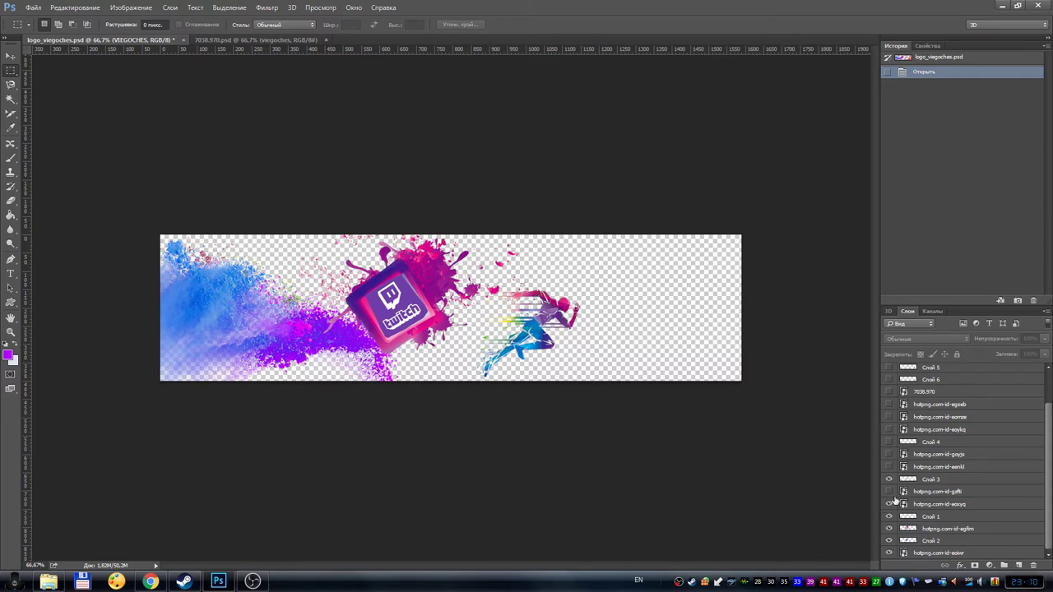
click(889, 492)
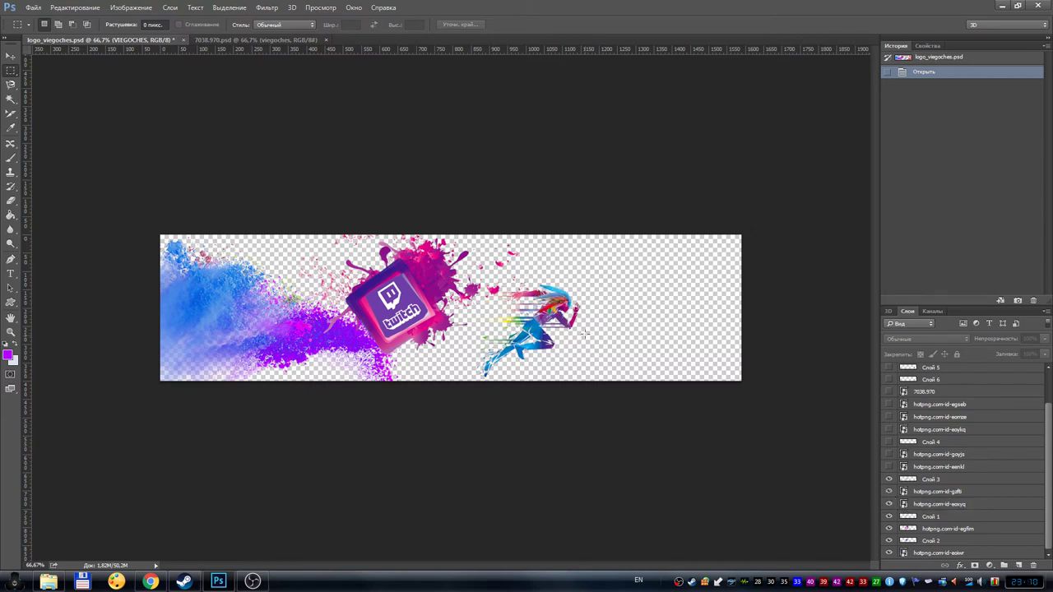
click(888, 467)
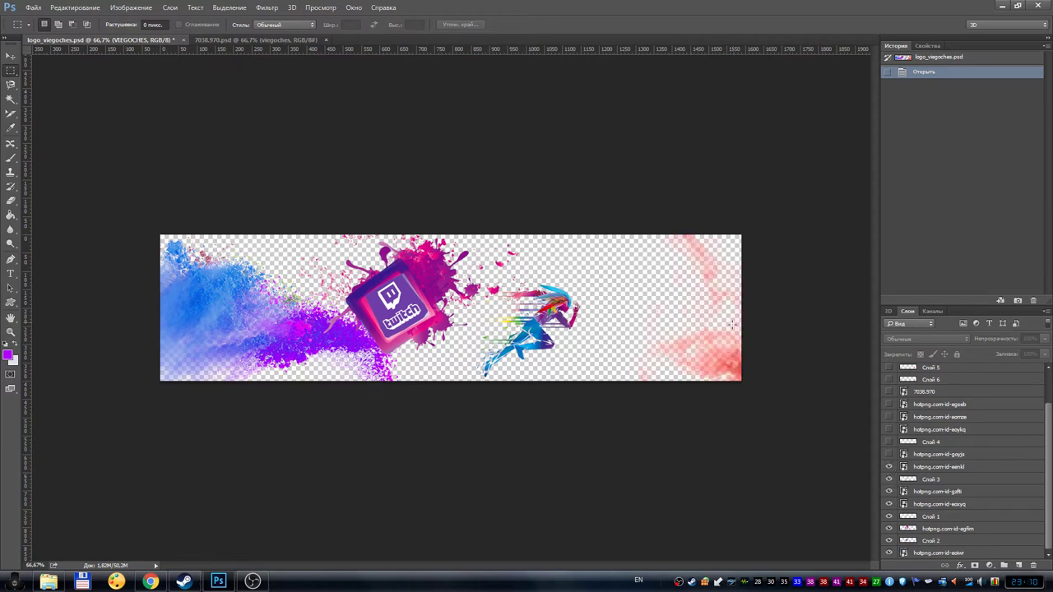
click(888, 466)
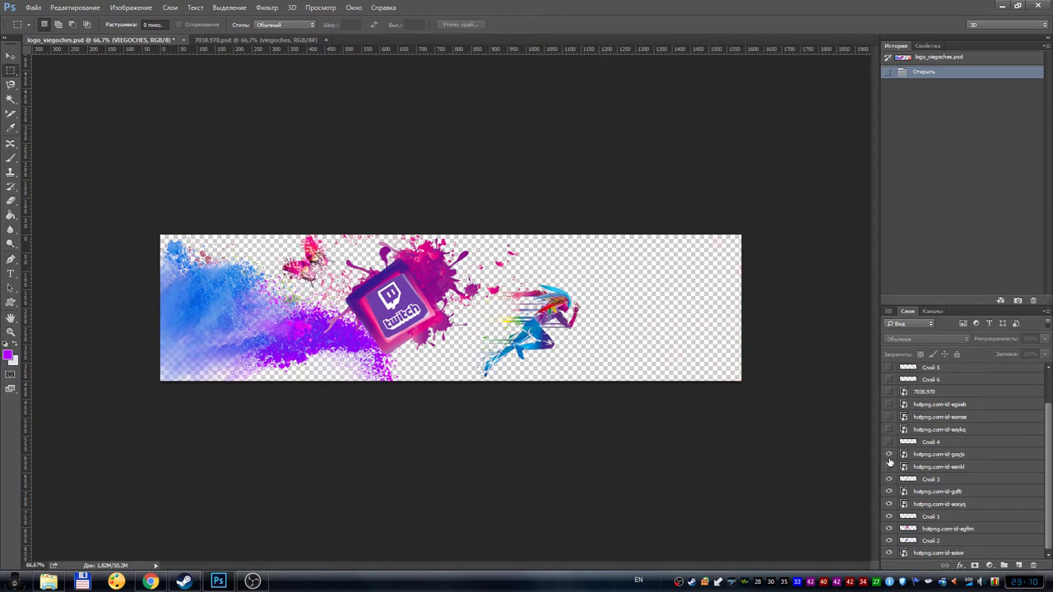
click(889, 430)
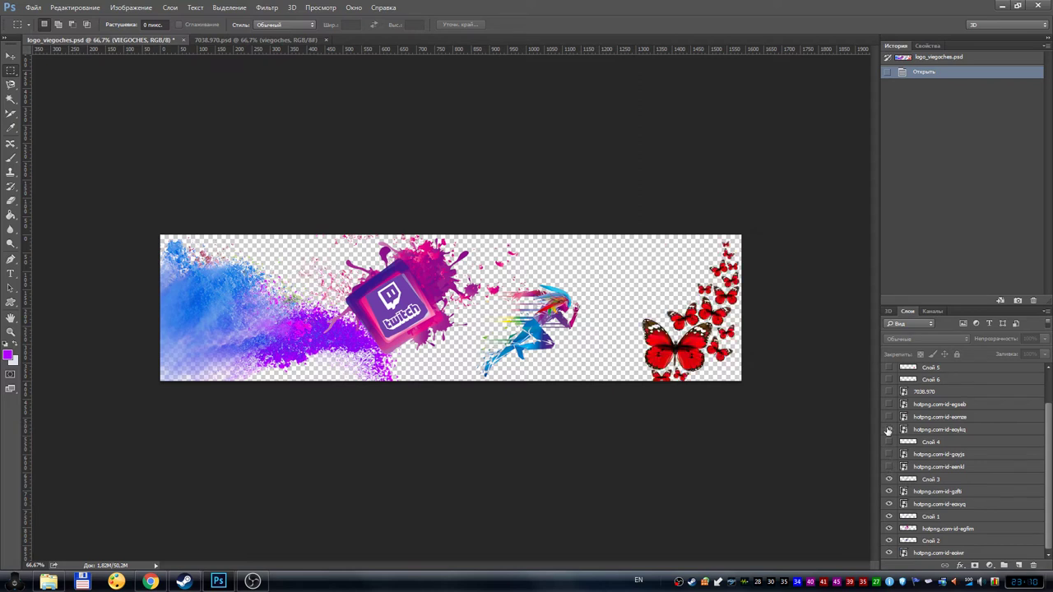
click(888, 429)
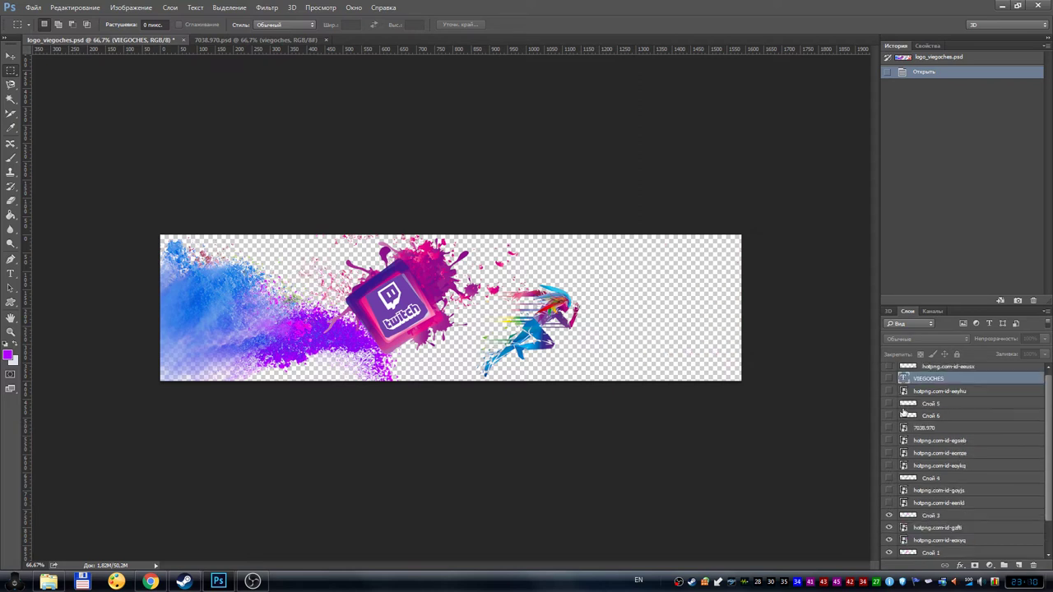
scroll(892, 403, up, 2)
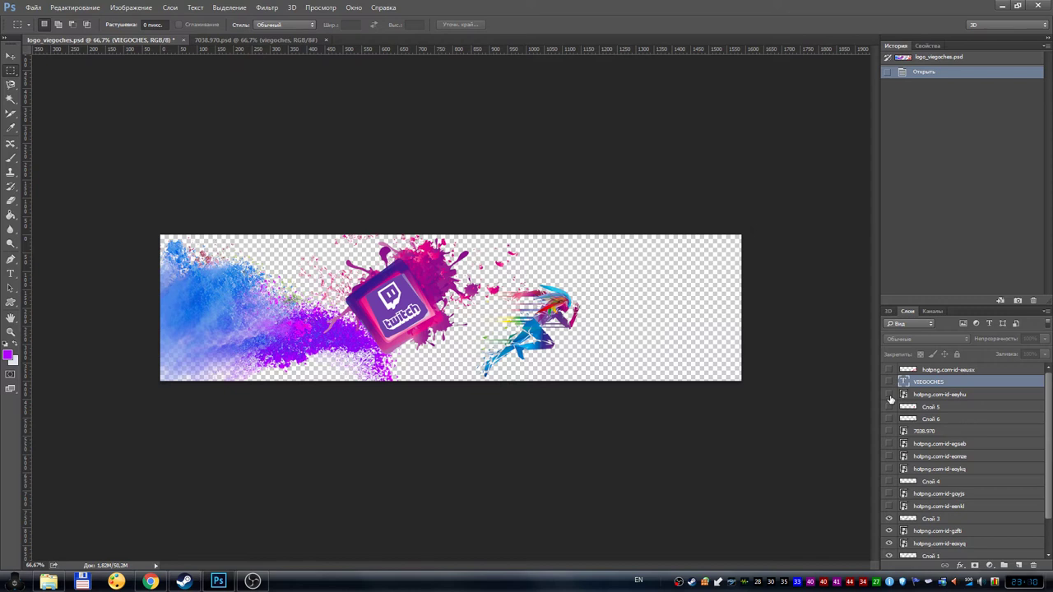
click(889, 445)
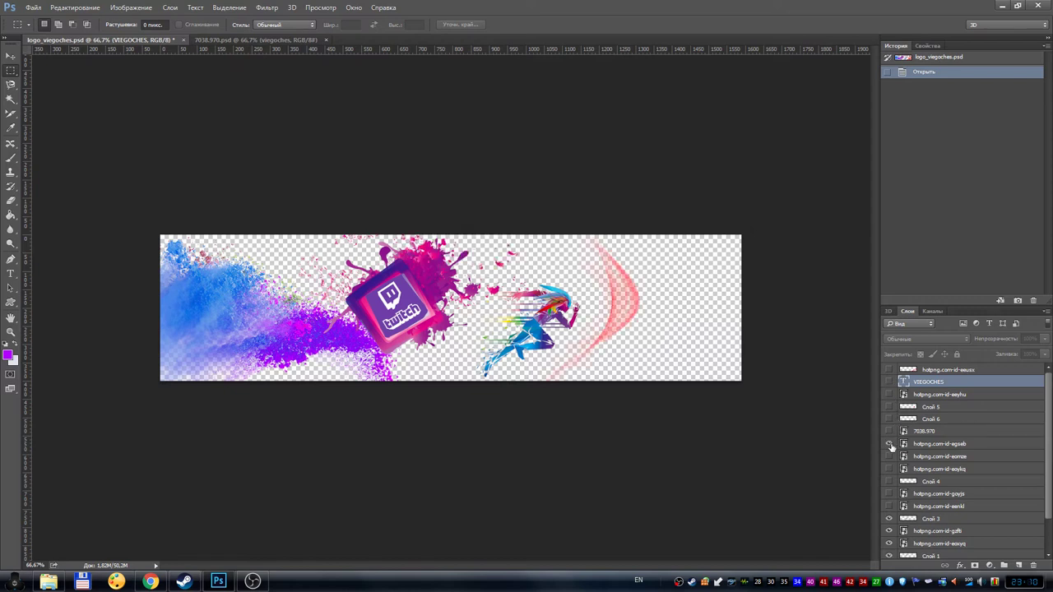
click(890, 444)
- Show the red circle swoosh with the YouTube play icon and YouTube text
click(889, 370)
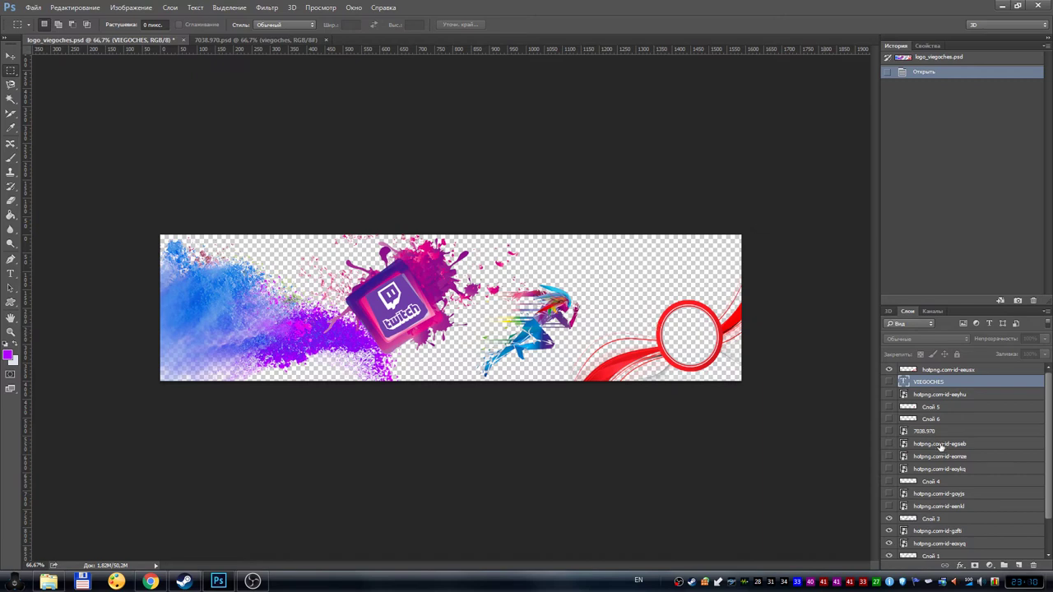
click(889, 407)
click(889, 419)
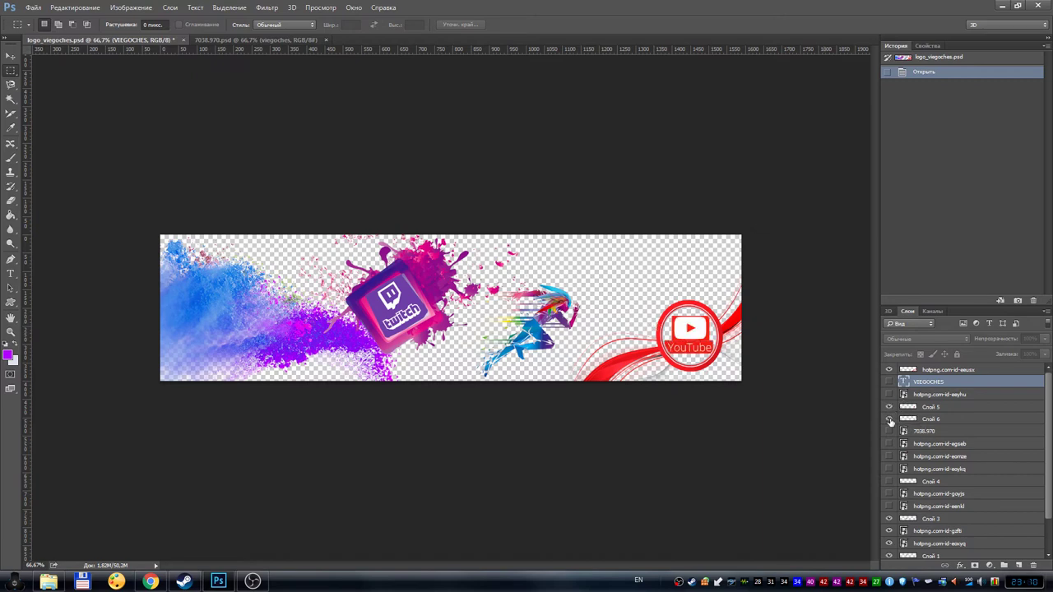
scroll(954, 461, down, 3)
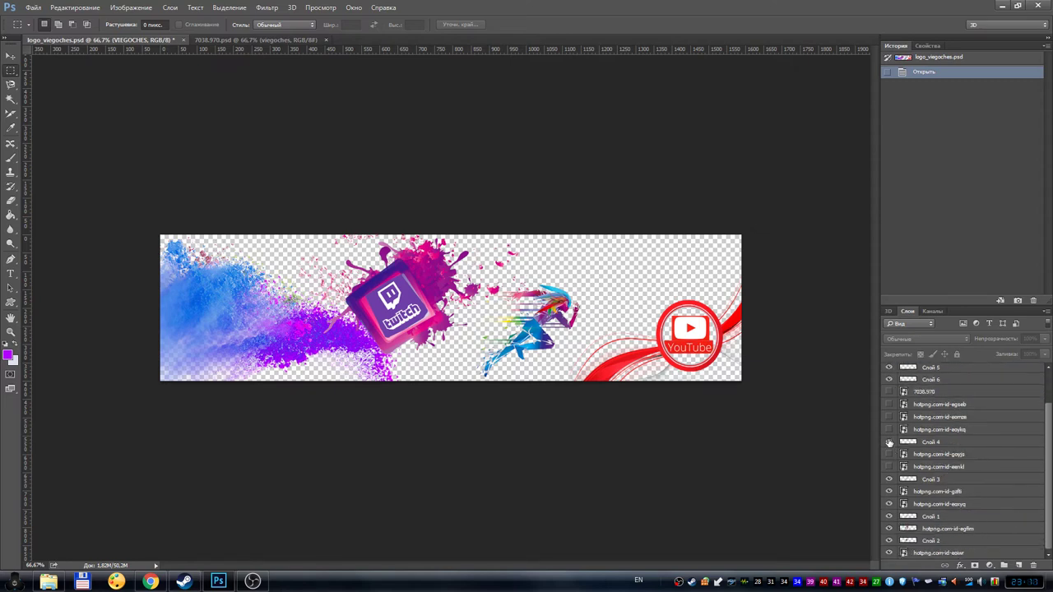
- Show the faint red glow, the pink butterfly near Twitch and the purple butterfly above the runner
click(888, 443)
click(889, 442)
scroll(954, 479, up, 2)
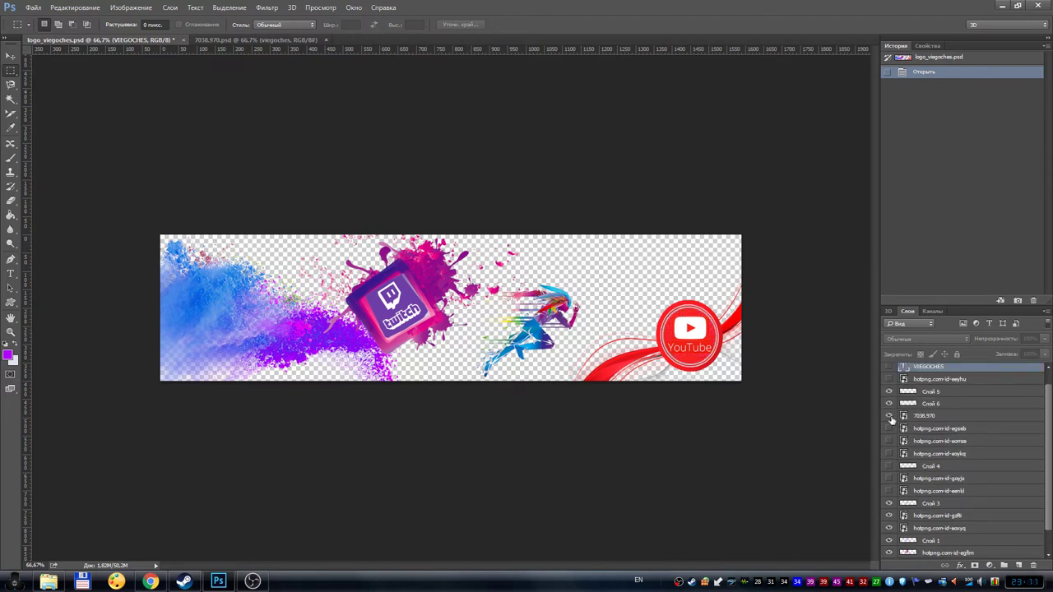
scroll(948, 466, down, 2)
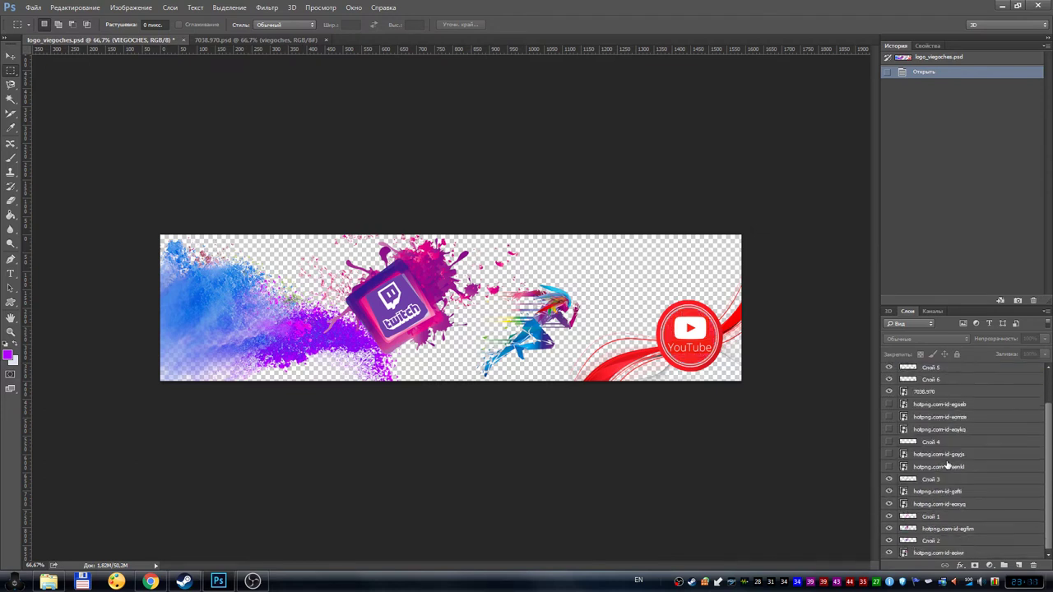
click(889, 467)
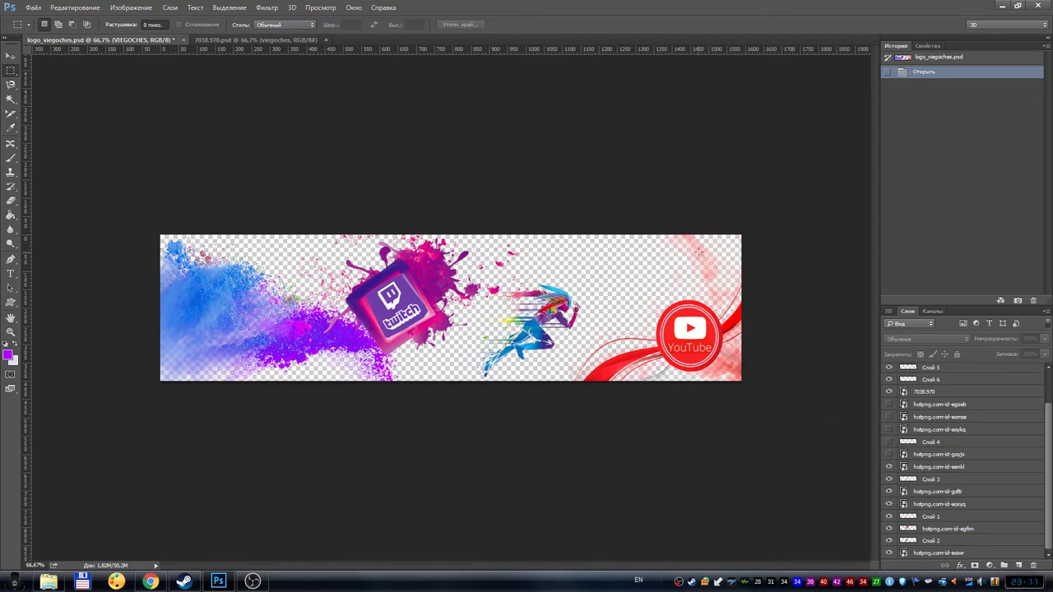
click(888, 454)
click(889, 455)
click(889, 455)
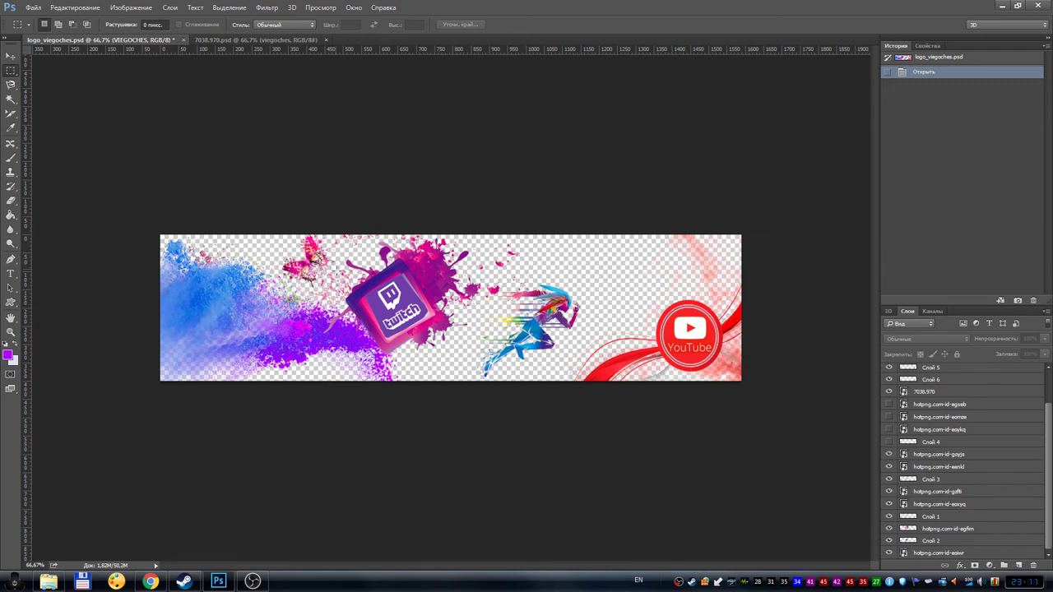
click(890, 443)
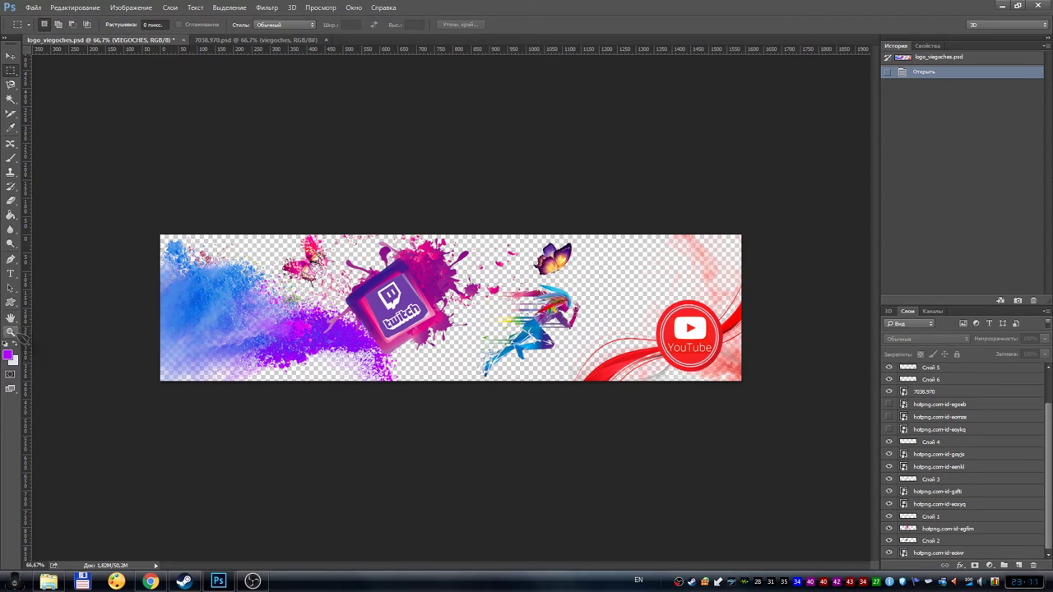
- Zoom to 200% on the Twitch logo, pan to the runner, then fit the banner on screen
click(10, 332)
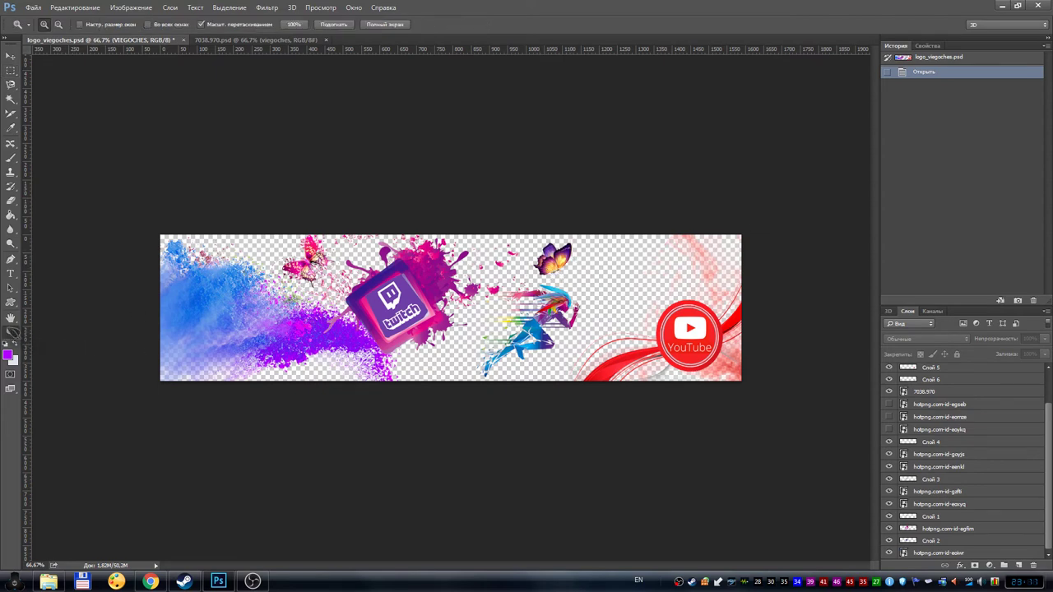
click(527, 263)
click(230, 277)
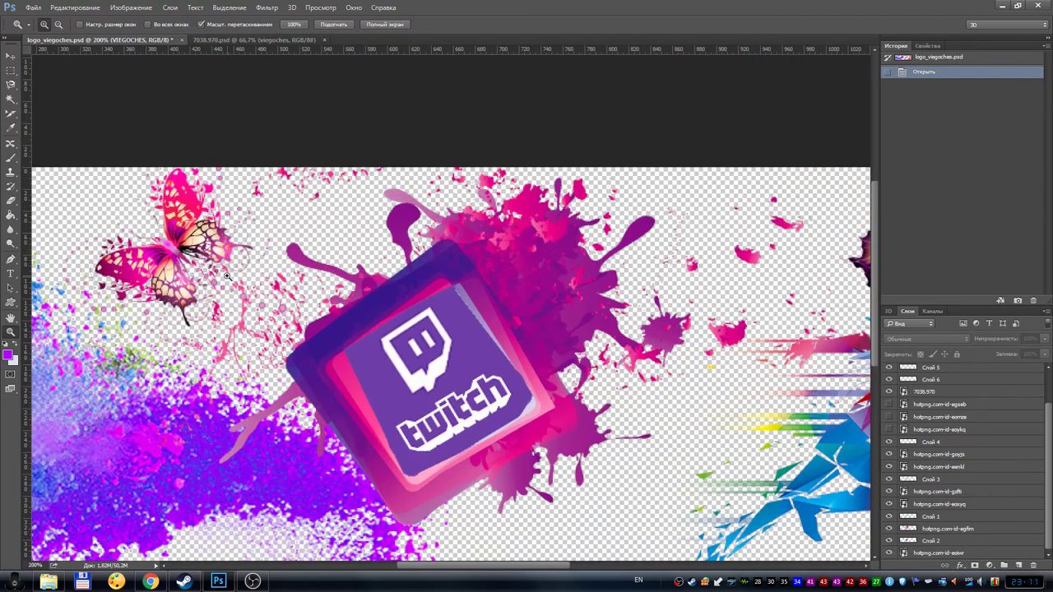
key(h)
drag(640, 265, 438, 268)
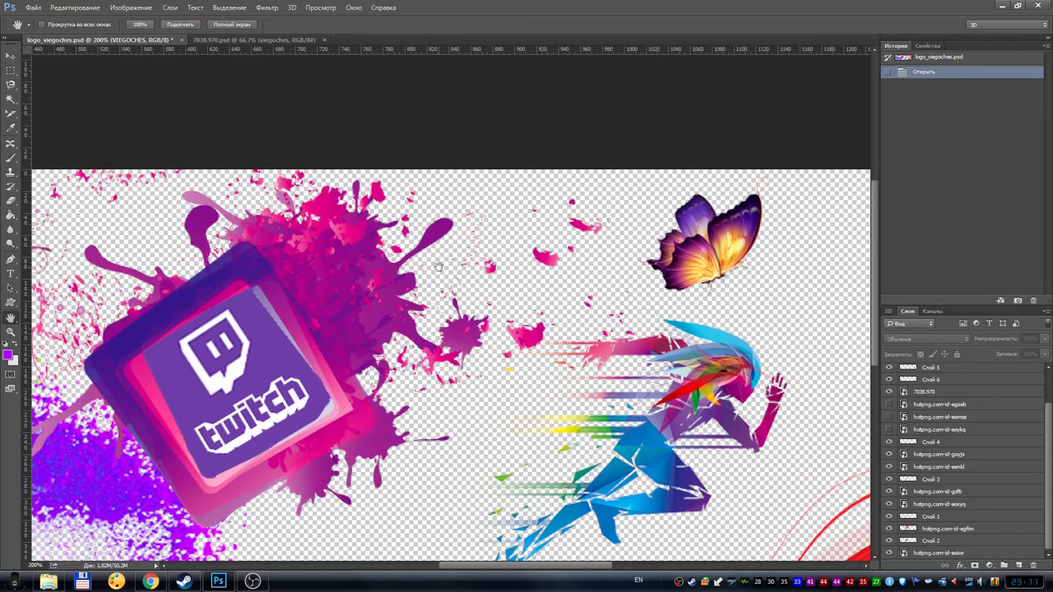
click(11, 332)
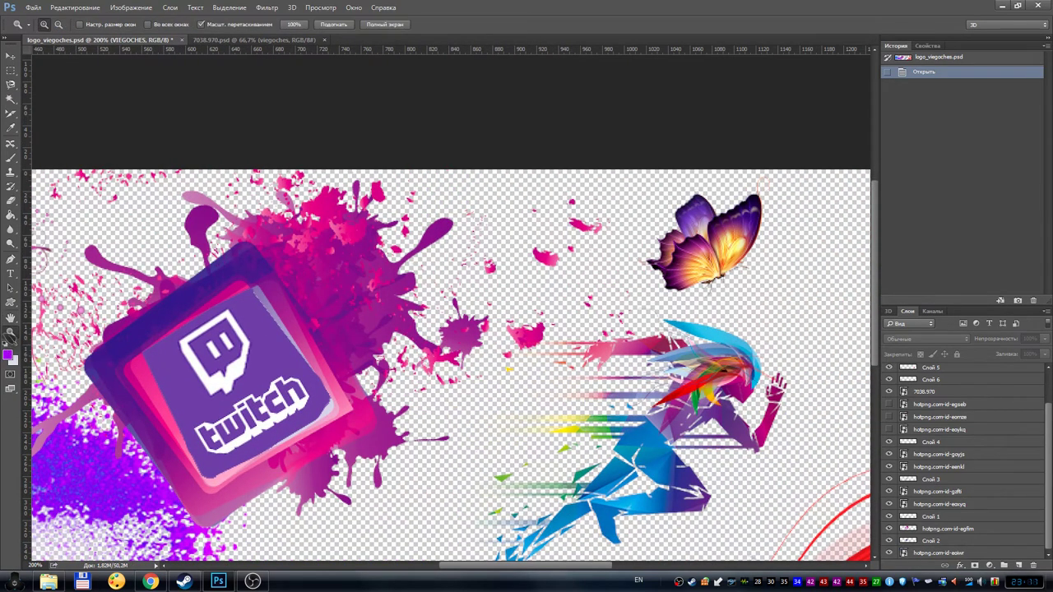
right_click(450, 292)
click(481, 297)
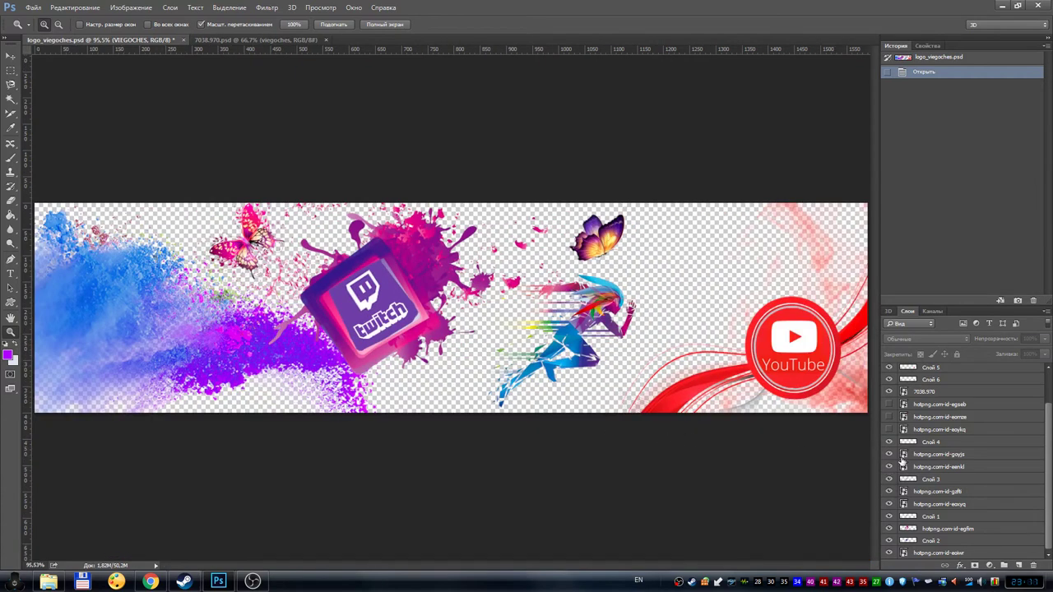
- Turn on the red butterflies layer around the YouTube logo
click(888, 429)
click(888, 430)
click(889, 429)
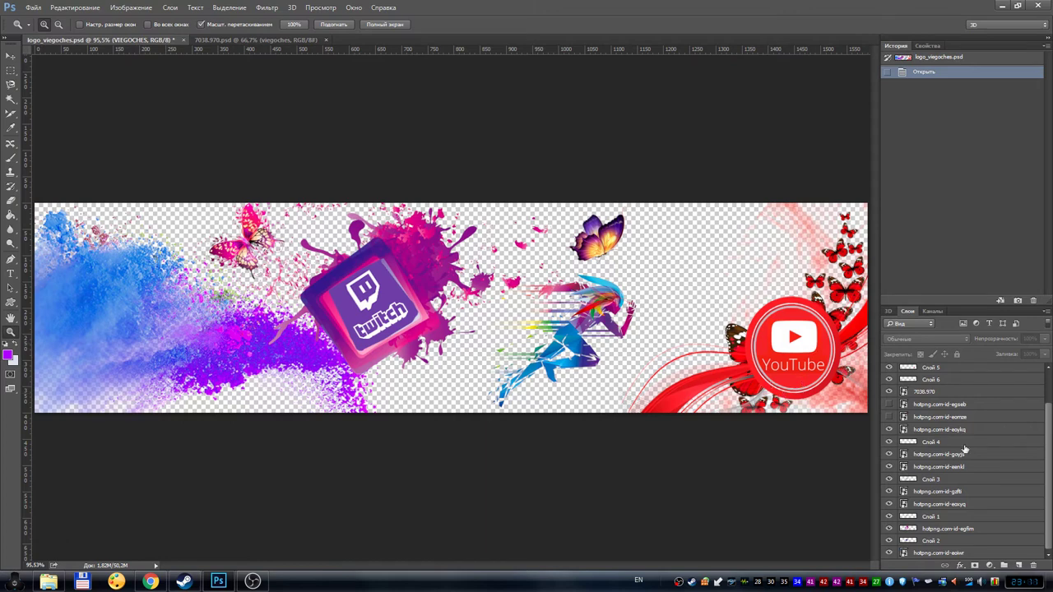
- Restore the red butterfly, pink-red swirl, white panel and VIEGOCHES title, then switch to 7038.970.psd
click(890, 417)
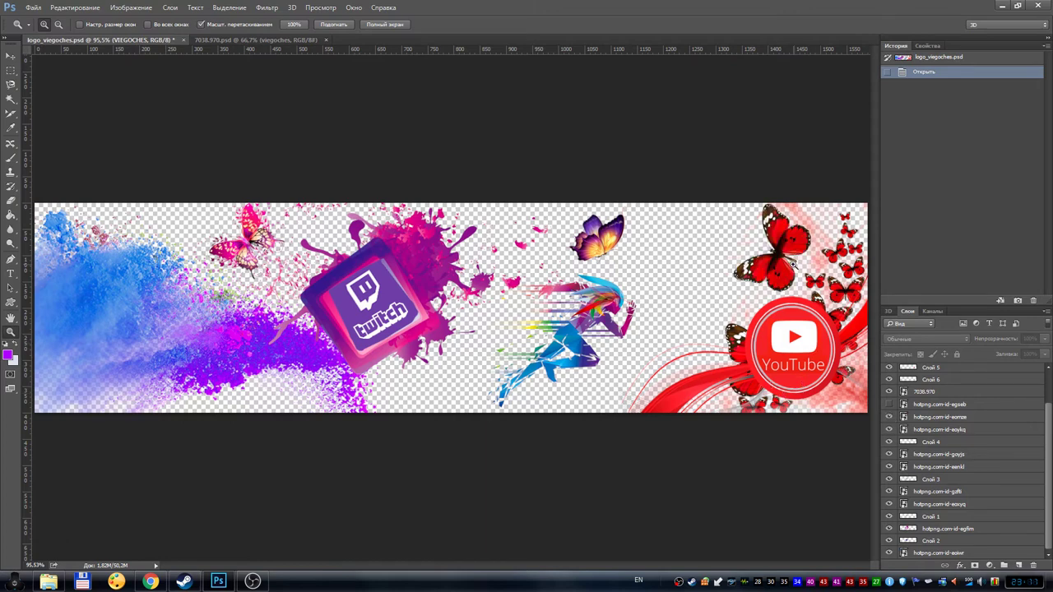
click(889, 405)
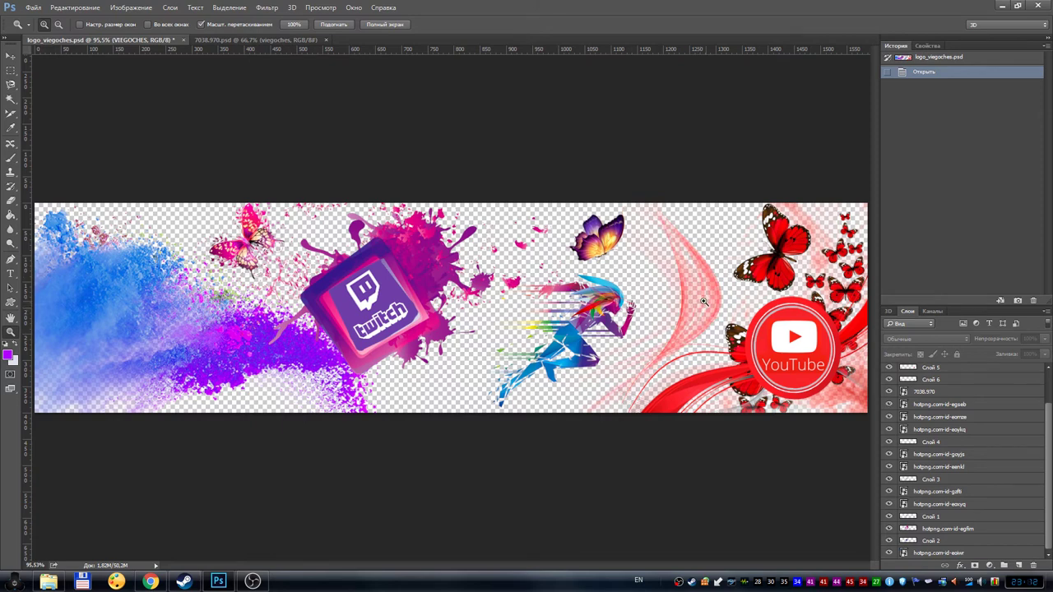
scroll(905, 431, up, 3)
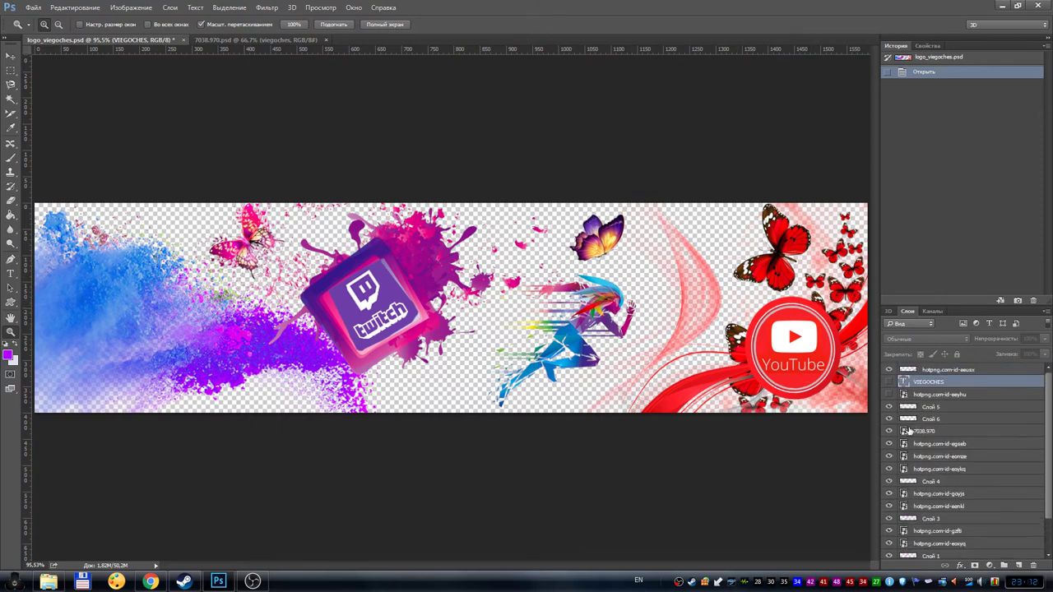
click(889, 395)
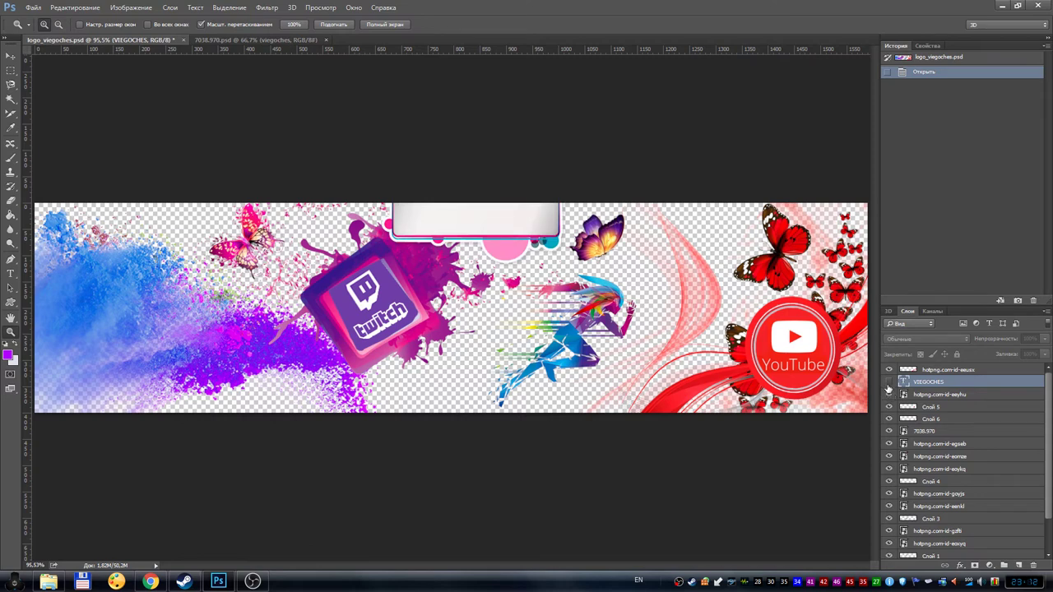
click(888, 382)
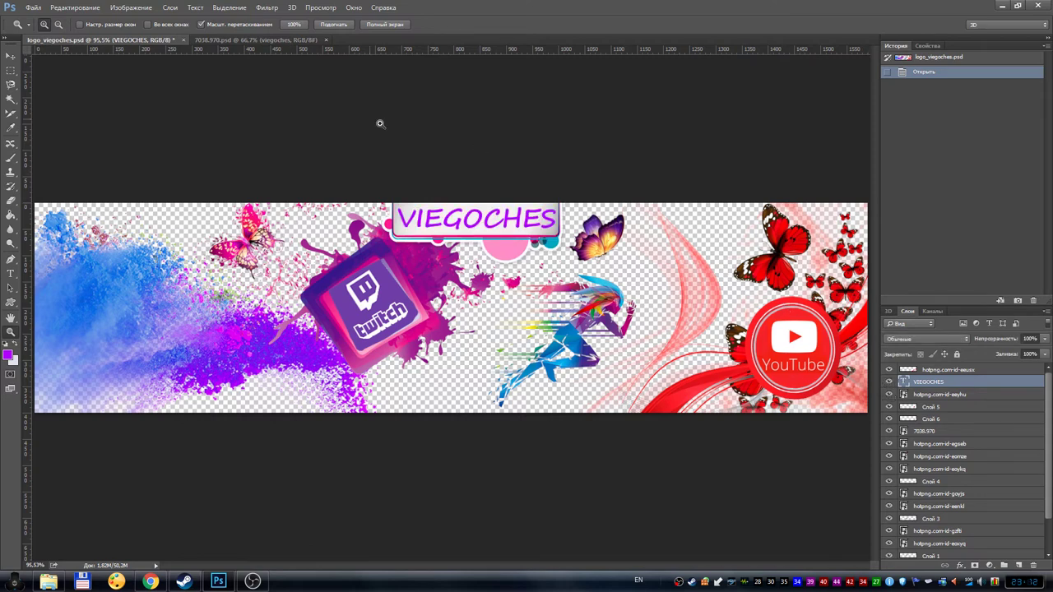
click(305, 41)
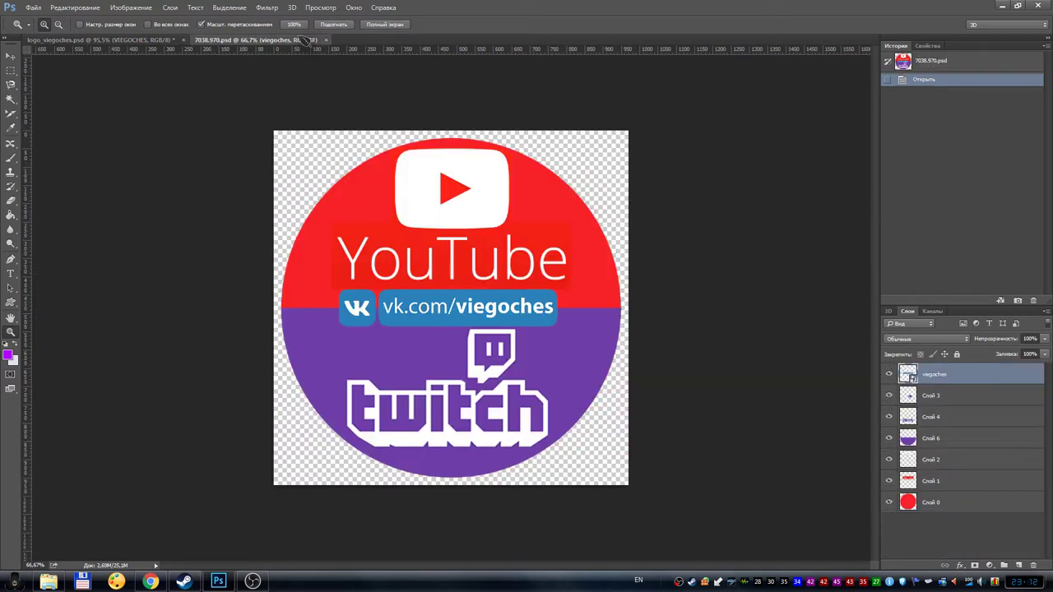
- Hide every avatar layer by isolating the VK badge layer and then hiding it
right_click(891, 374)
click(922, 383)
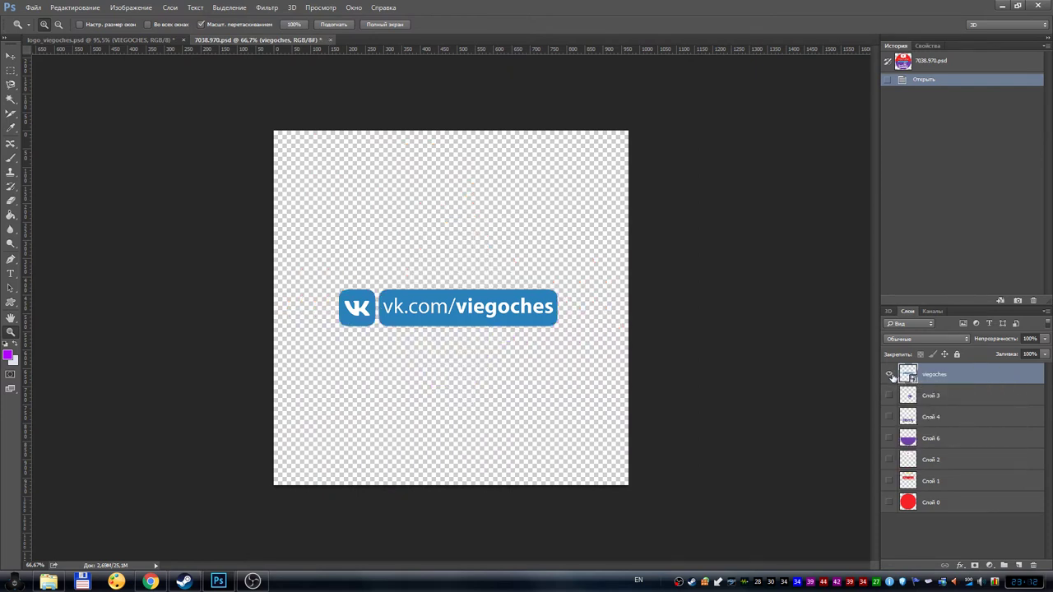
click(889, 375)
- Turn on the red circle, purple half, YouTube logo and text, Twitch logo and wordmark, then VK badge
click(889, 502)
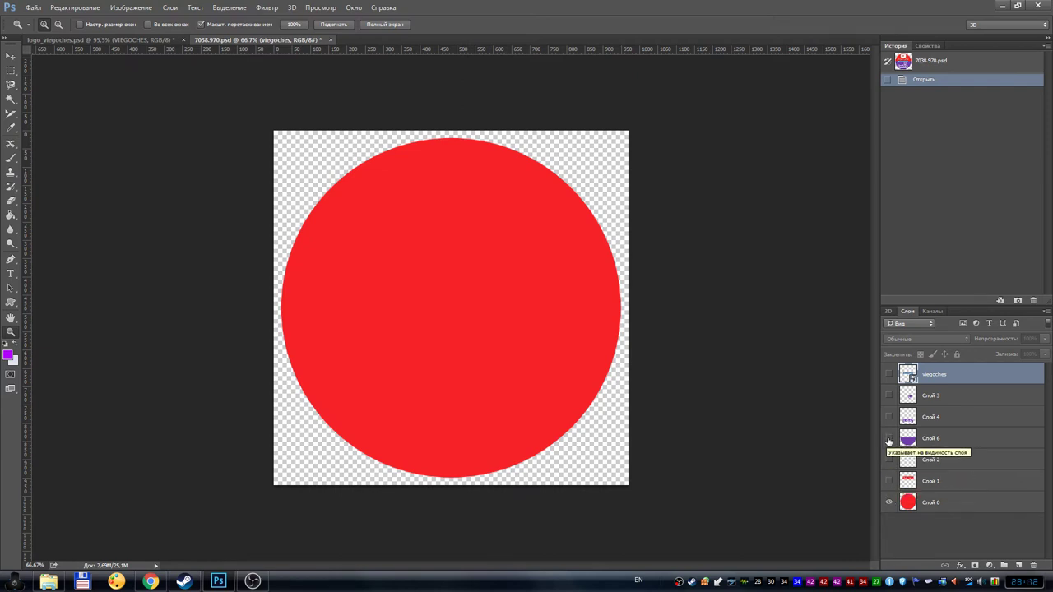
click(889, 439)
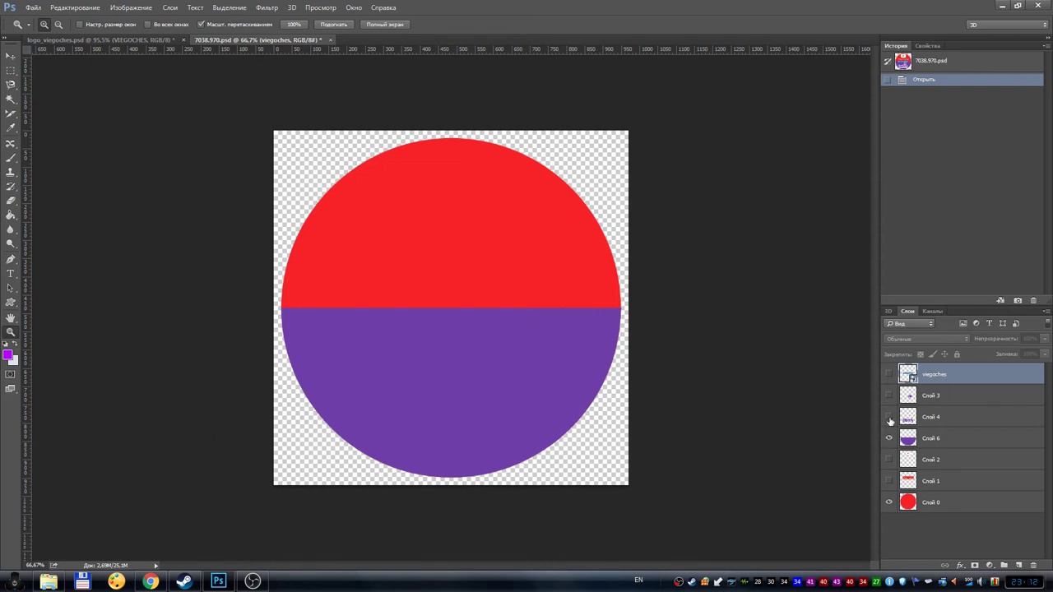
click(889, 460)
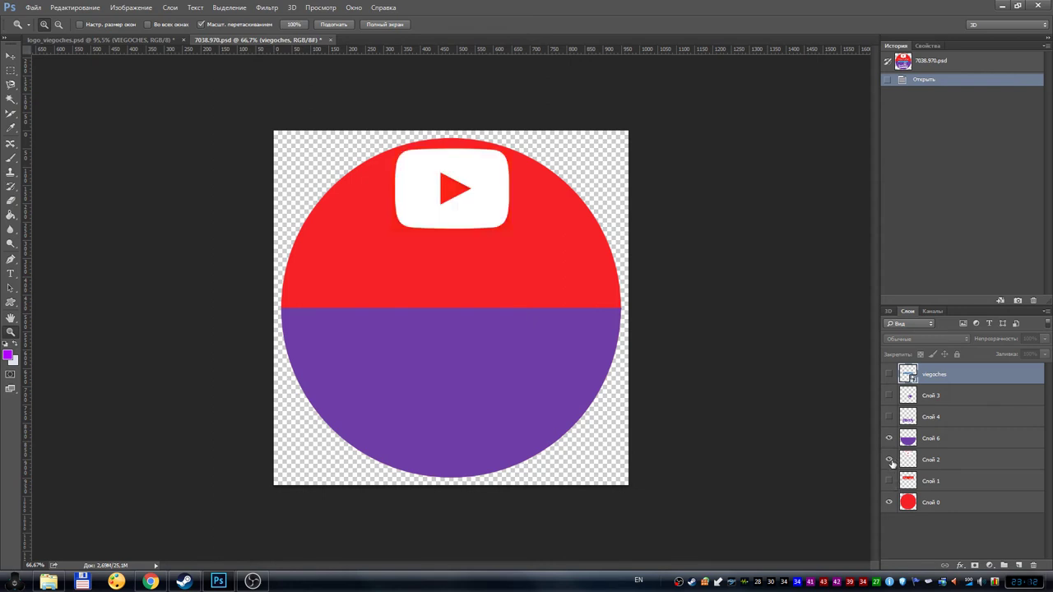
click(889, 481)
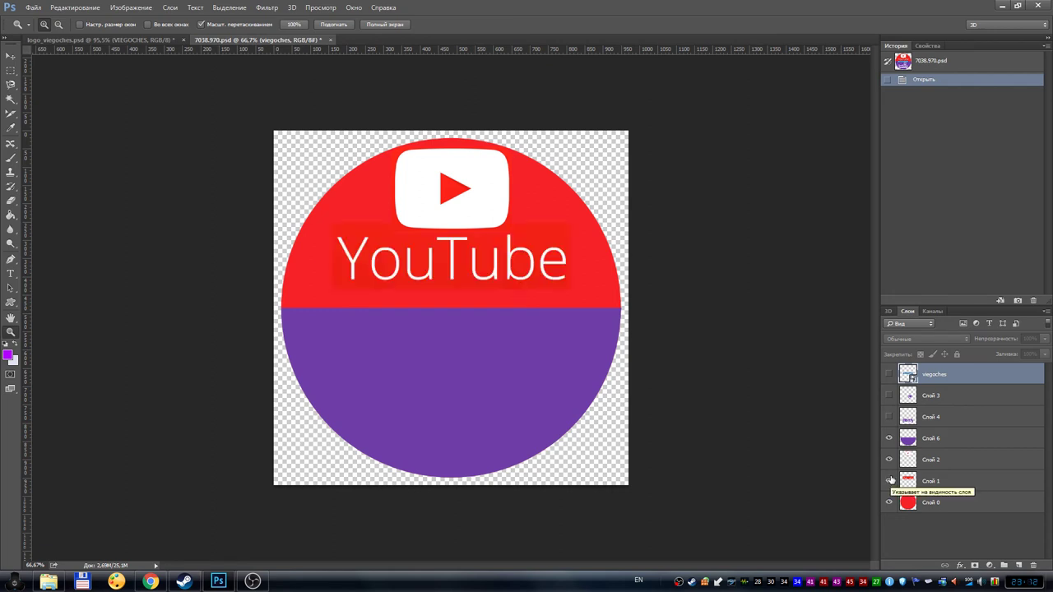
click(890, 395)
click(890, 418)
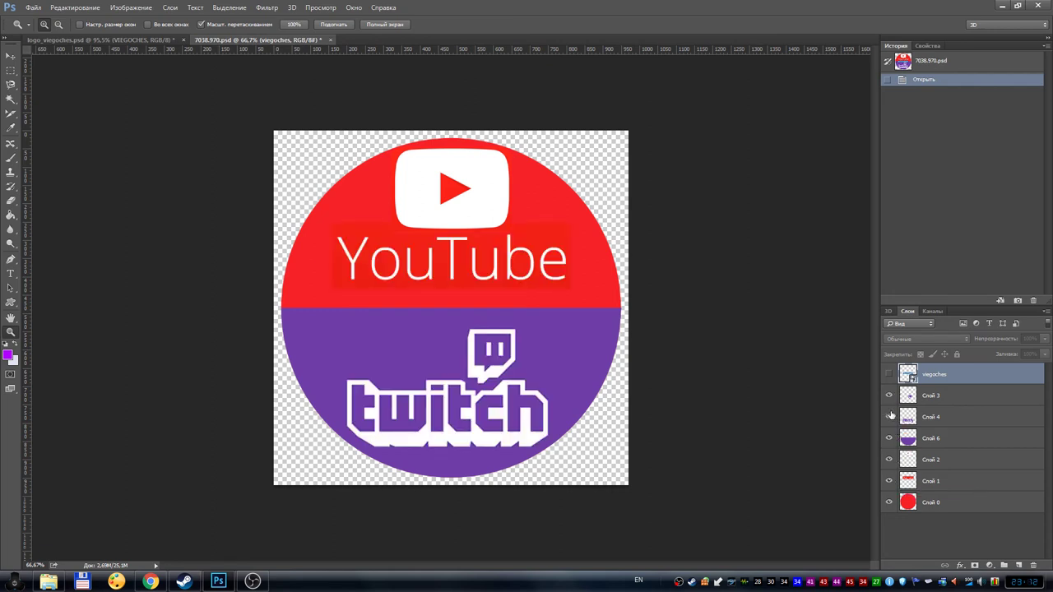
click(890, 374)
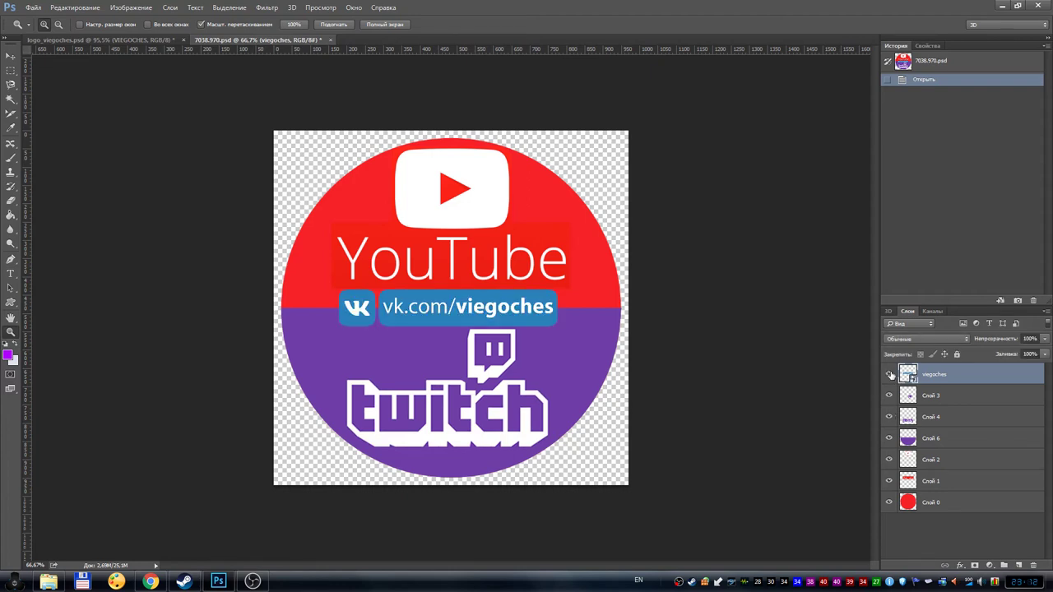
- Switch to the logo_viegoches banner and hide the VIEGOCHES title and its white frame
click(173, 39)
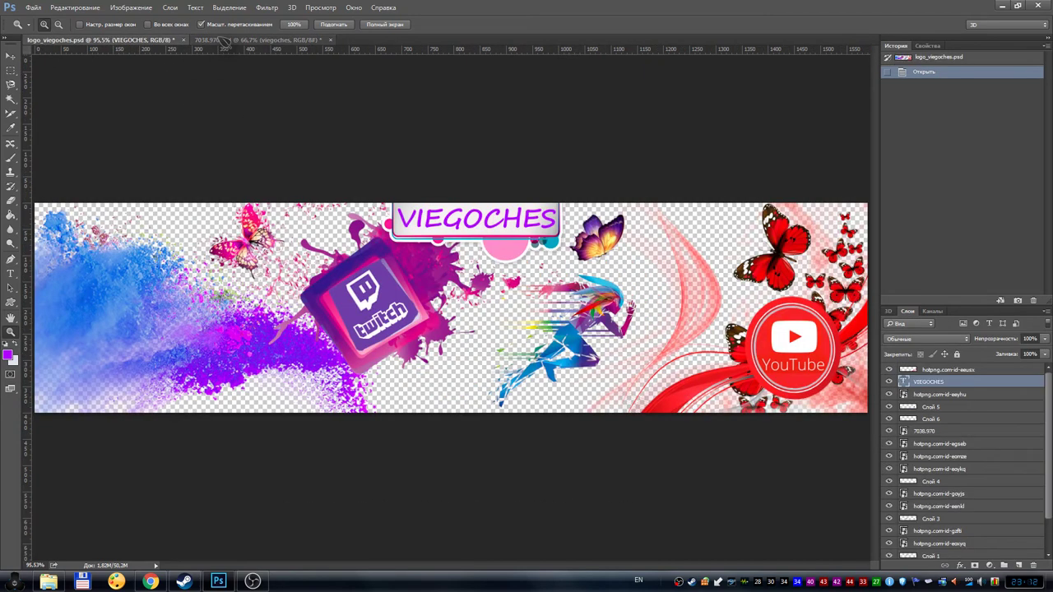
click(224, 42)
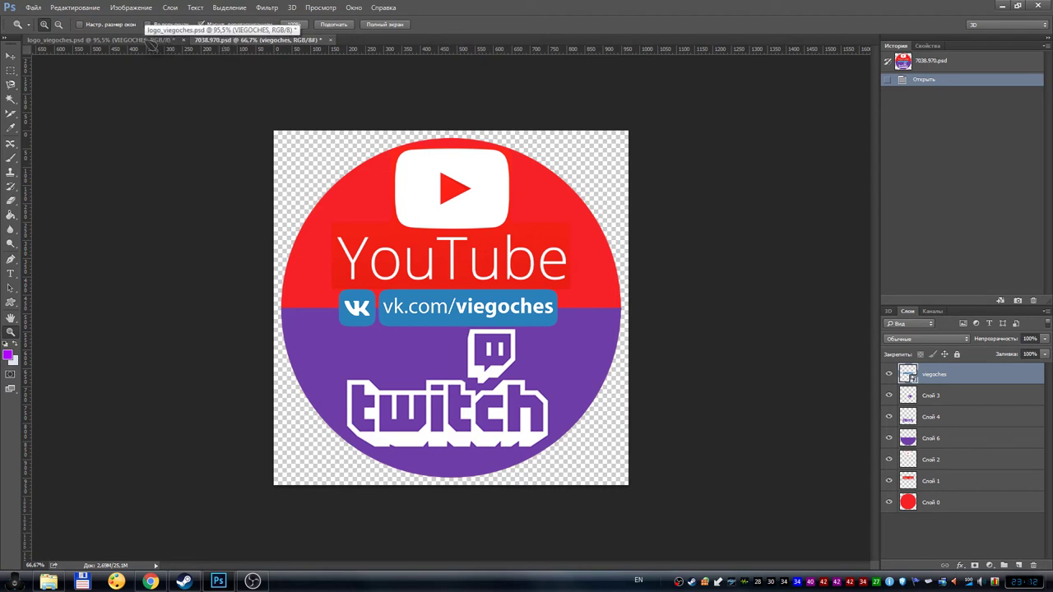
click(153, 42)
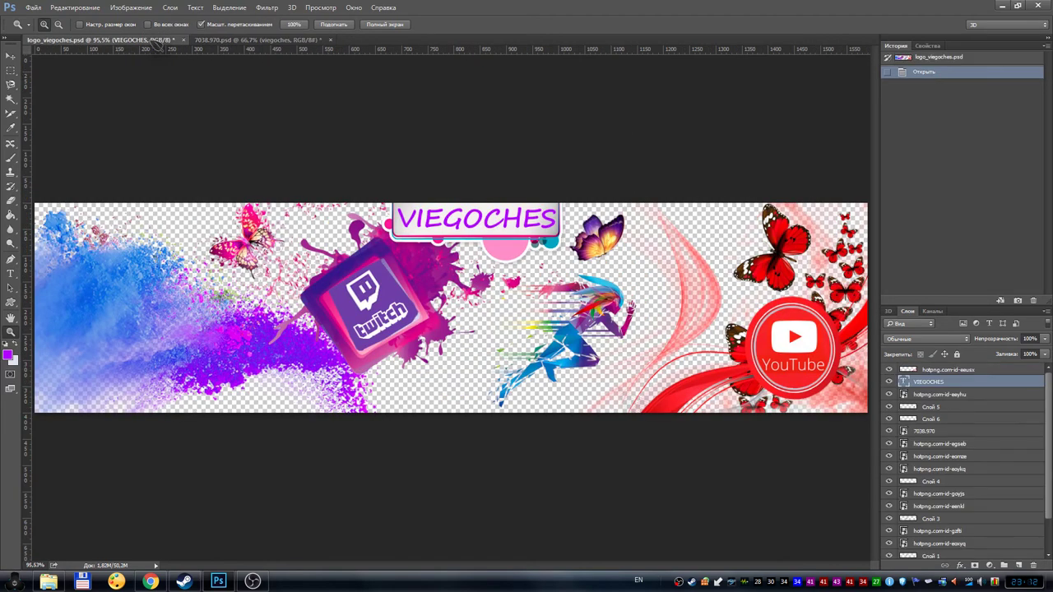
click(888, 382)
click(889, 397)
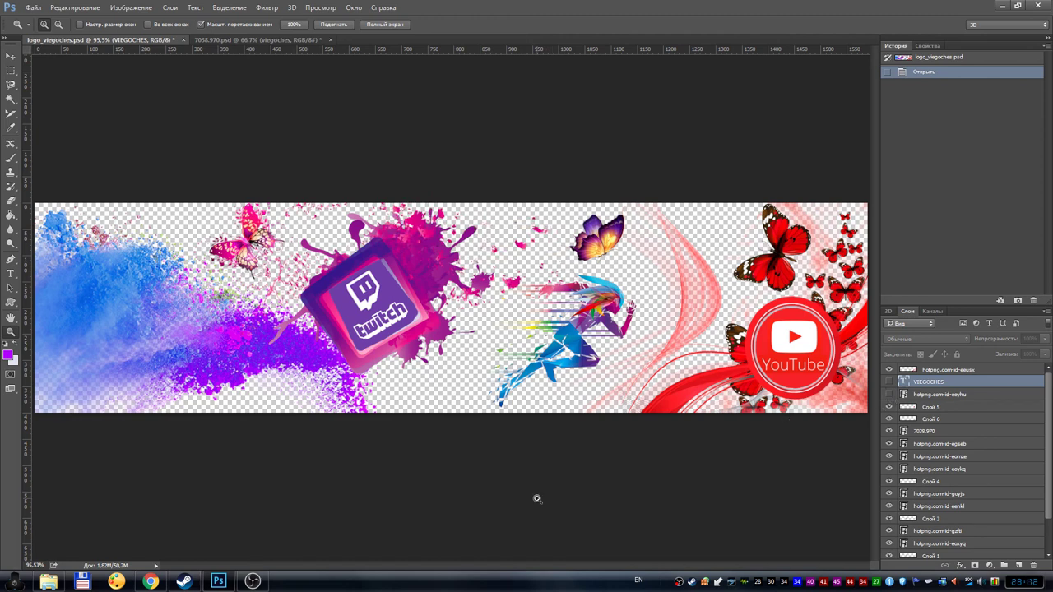
- Show the title and white frame again, then go to the HotPNG purple-lines page in the browser
click(888, 381)
click(890, 395)
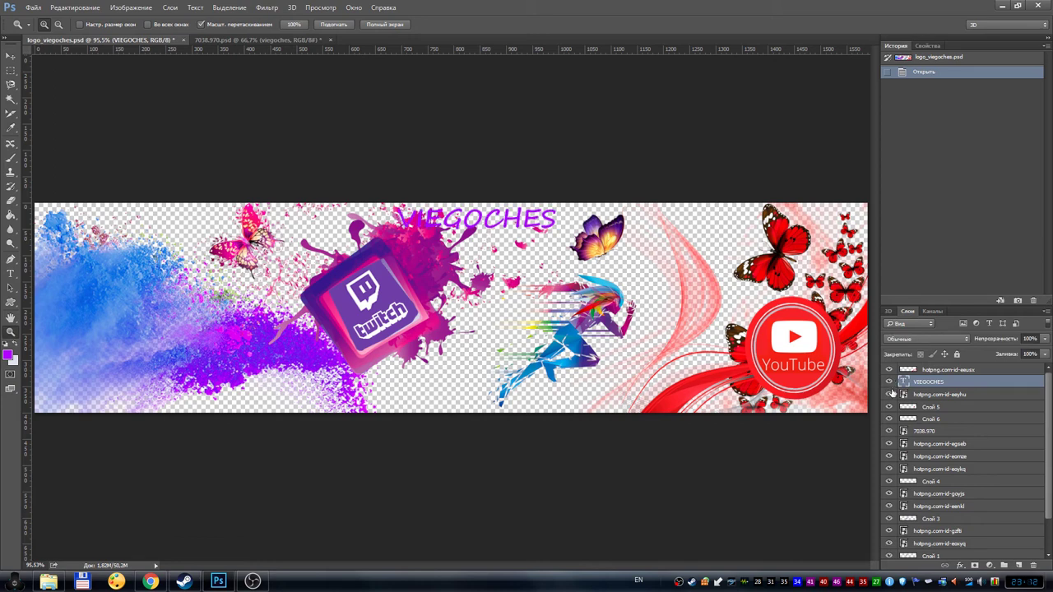
click(889, 394)
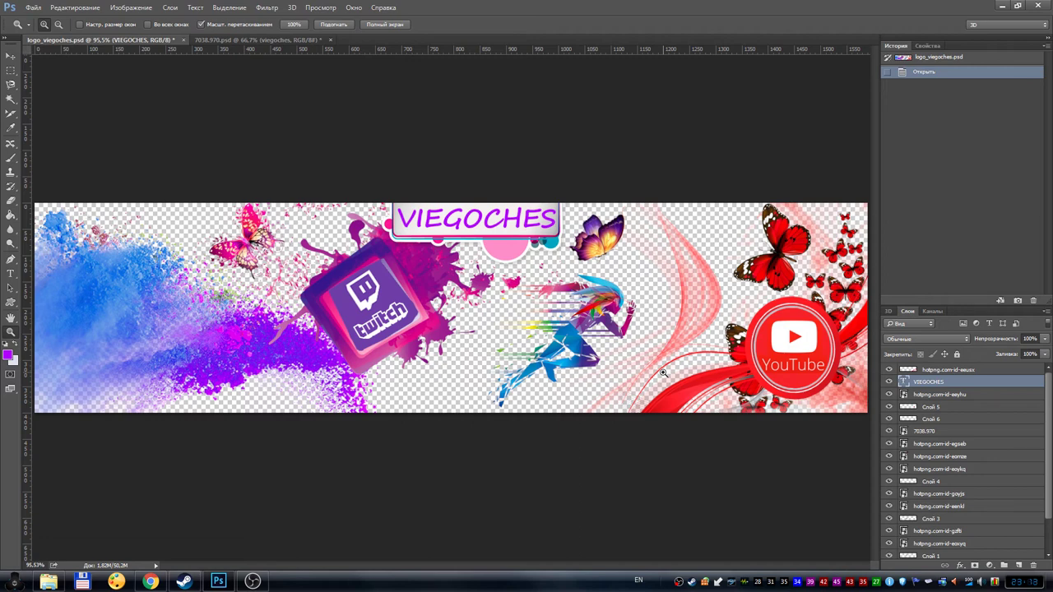
click(150, 581)
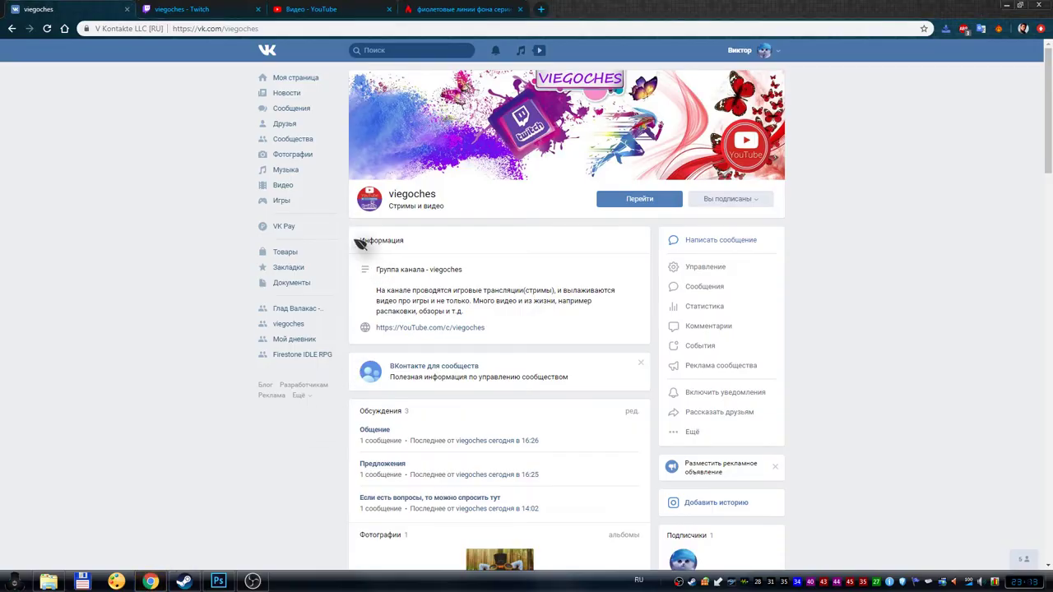
click(493, 8)
scroll(556, 204, down, 1)
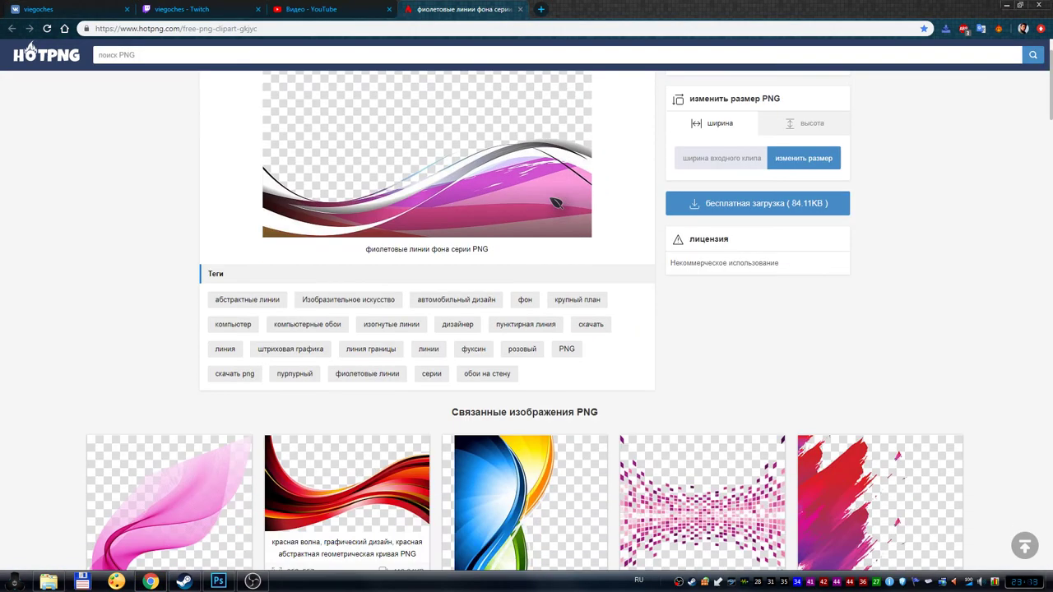
scroll(649, 238, down, 2)
scroll(724, 247, down, 1)
scroll(781, 260, down, 1)
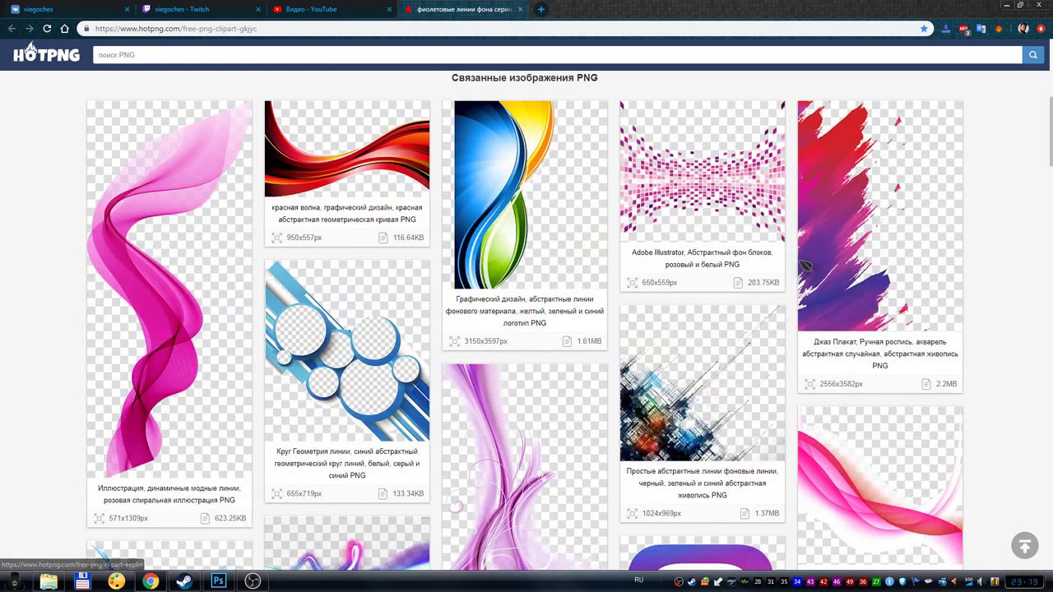
scroll(805, 265, down, 1)
scroll(710, 258, up, 1)
scroll(694, 259, up, 3)
scroll(694, 254, up, 3)
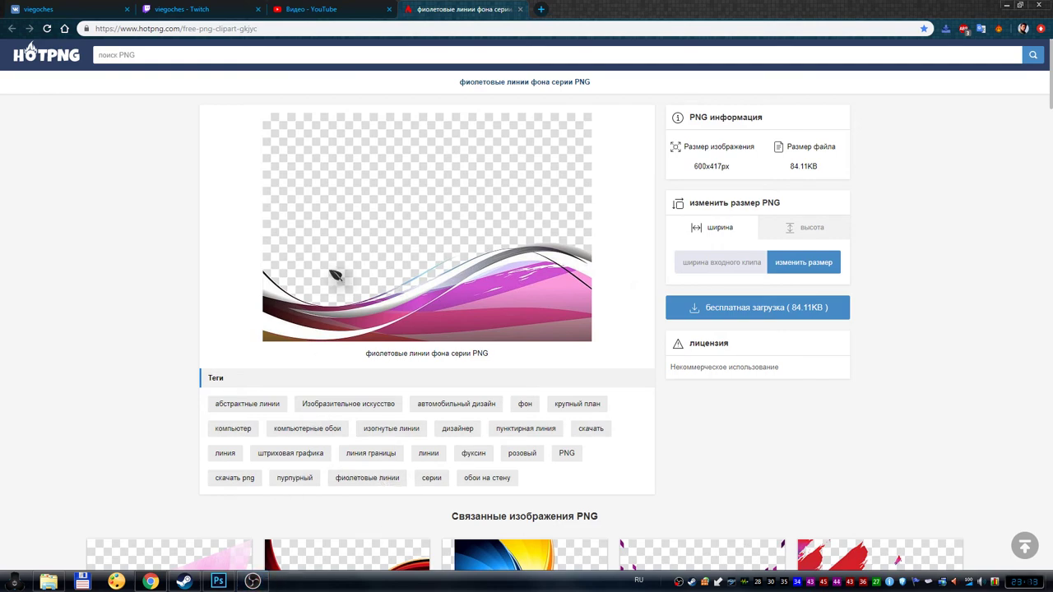
scroll(620, 211, down, 1)
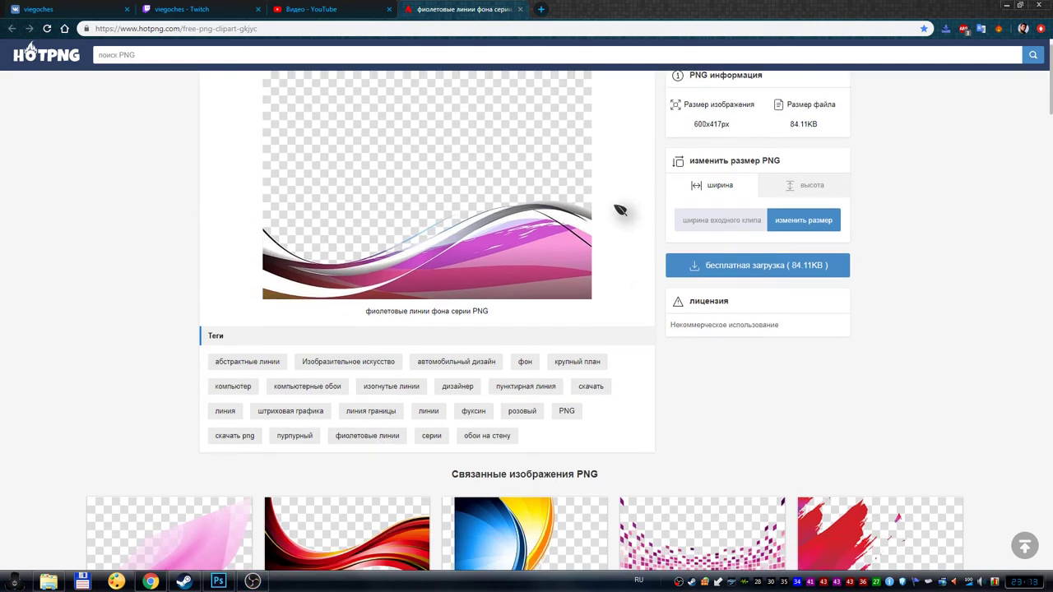
scroll(621, 210, down, 2)
scroll(625, 228, down, 2)
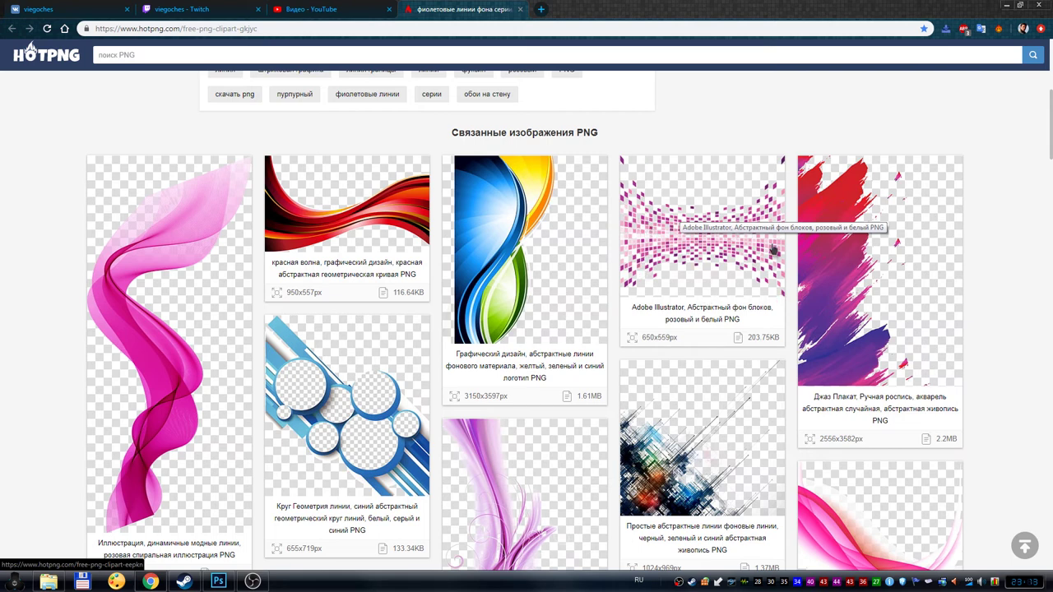
scroll(727, 237, down, 1)
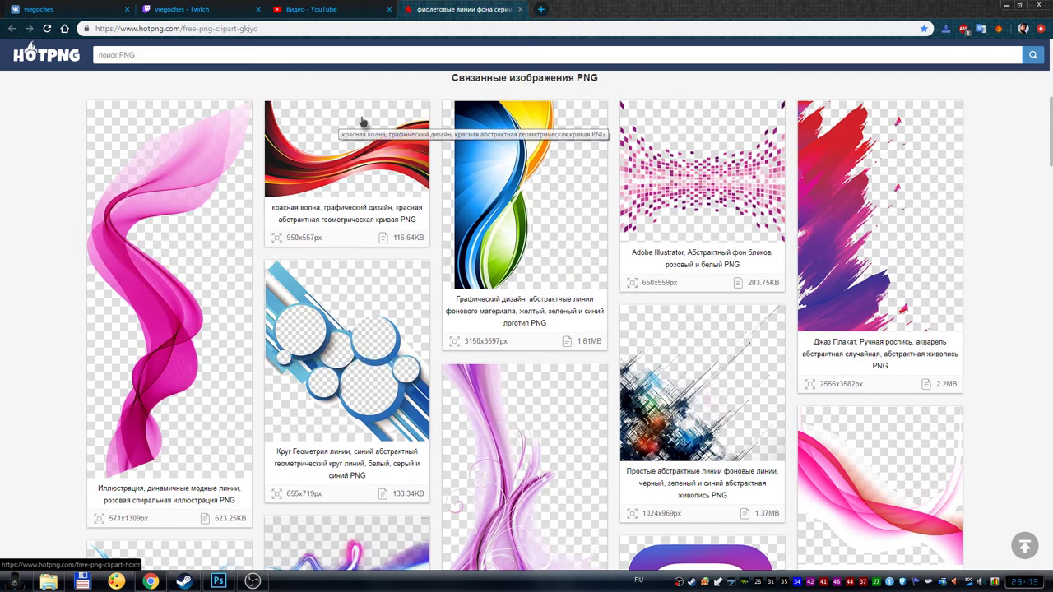
scroll(362, 122, down, 3)
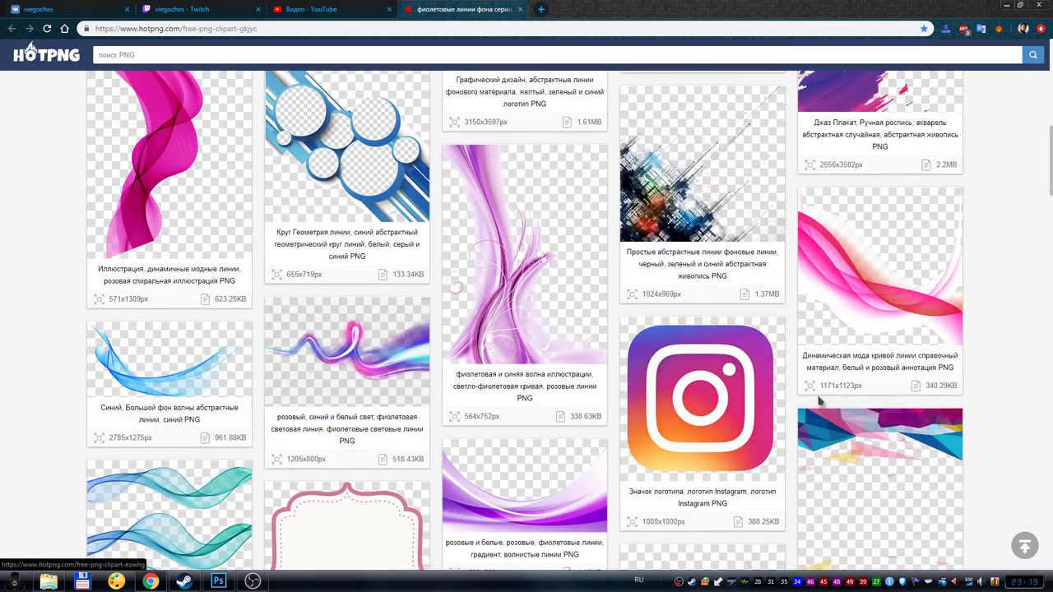
scroll(345, 366, down, 5)
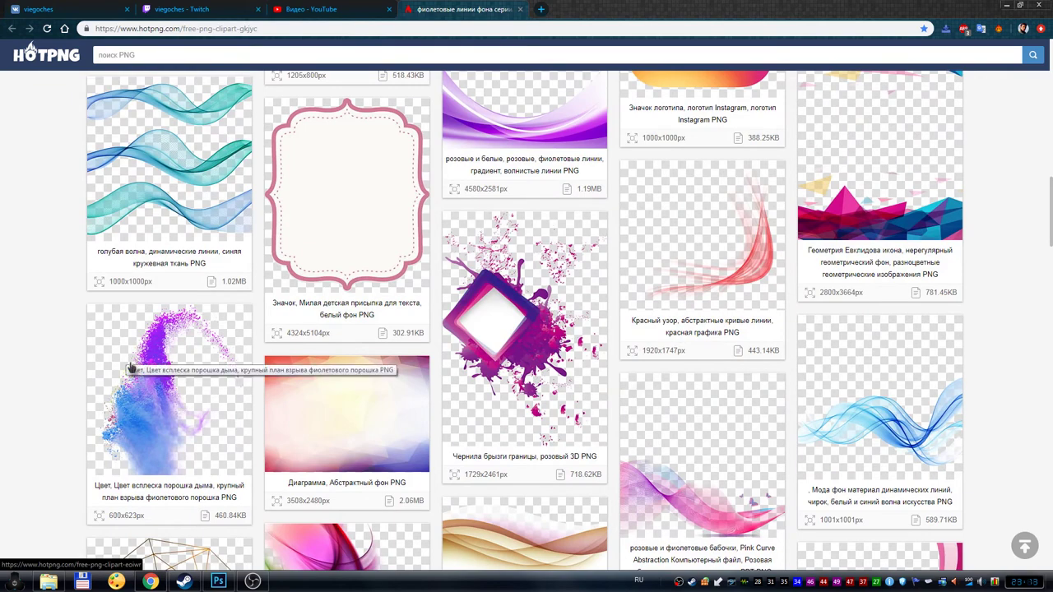
scroll(518, 239, down, 2)
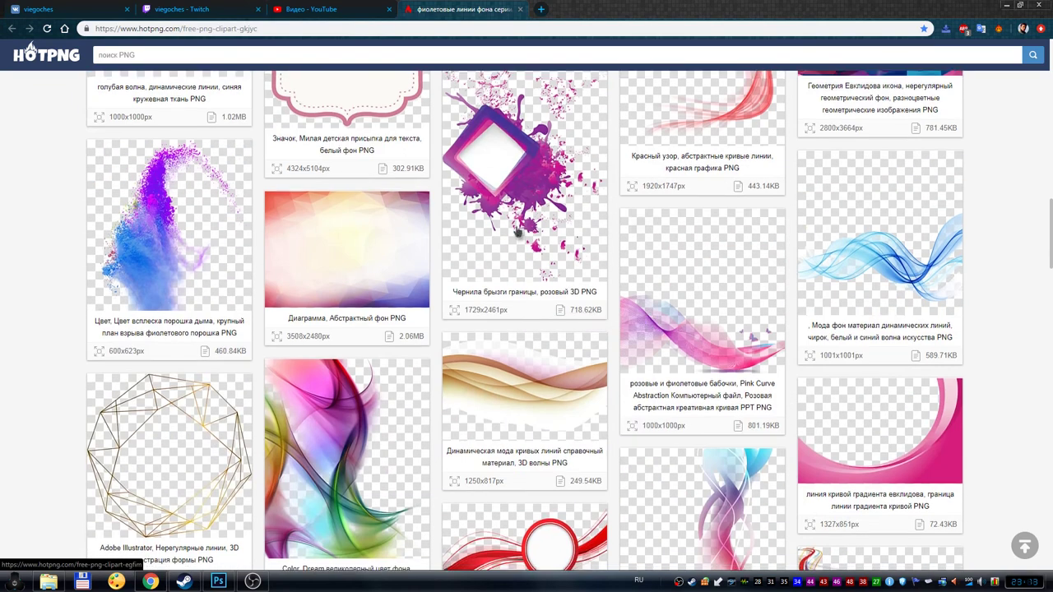
scroll(518, 233, down, 3)
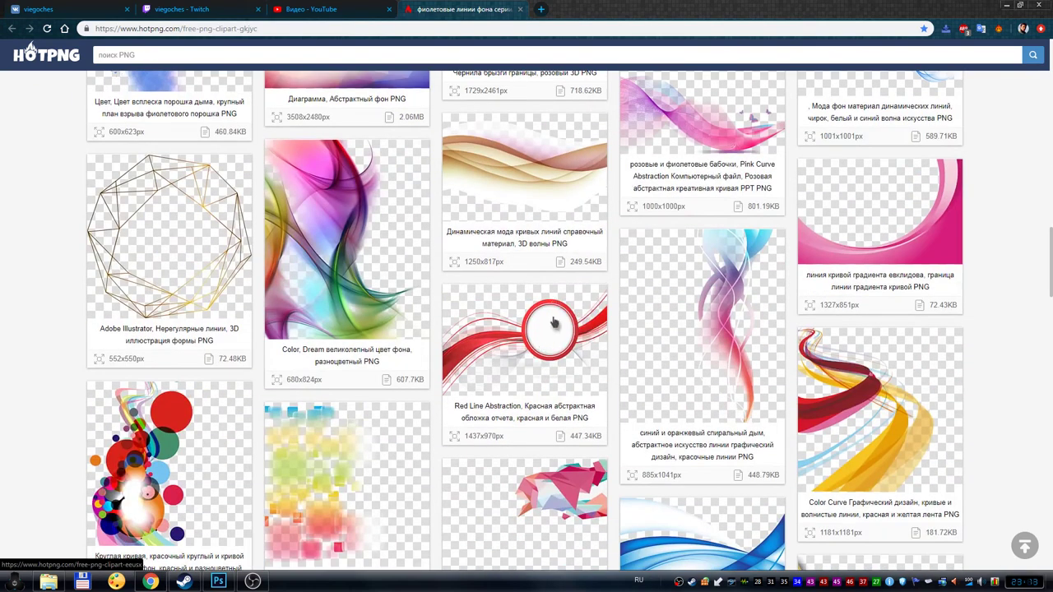
scroll(527, 329, down, 2)
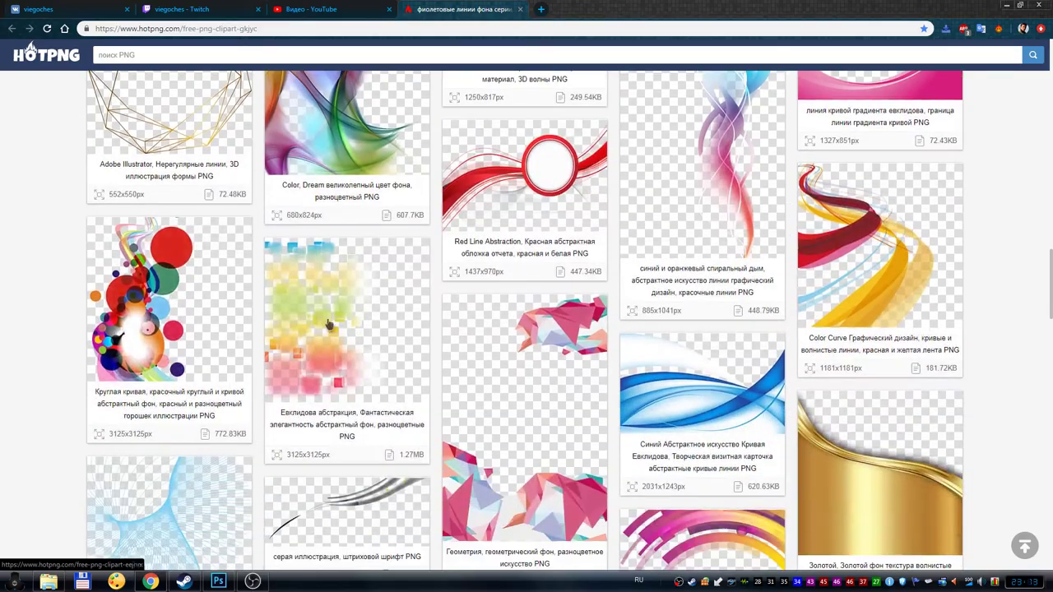
scroll(328, 325, down, 4)
scroll(576, 325, down, 4)
scroll(822, 321, down, 4)
scroll(875, 321, down, 3)
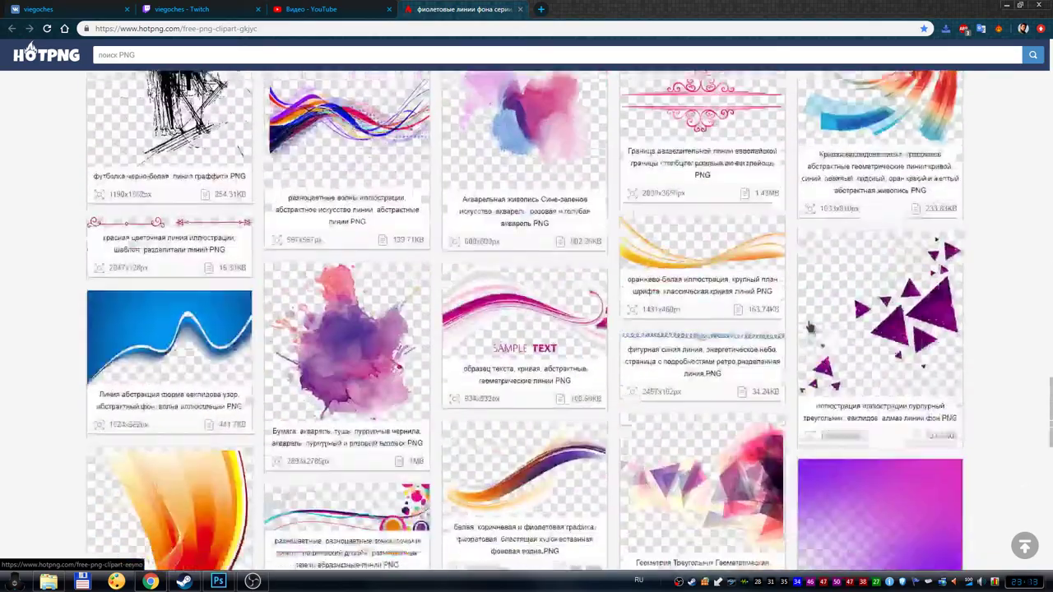
scroll(810, 327, down, 3)
scroll(810, 331, down, 3)
scroll(811, 336, down, 3)
scroll(813, 341, down, 3)
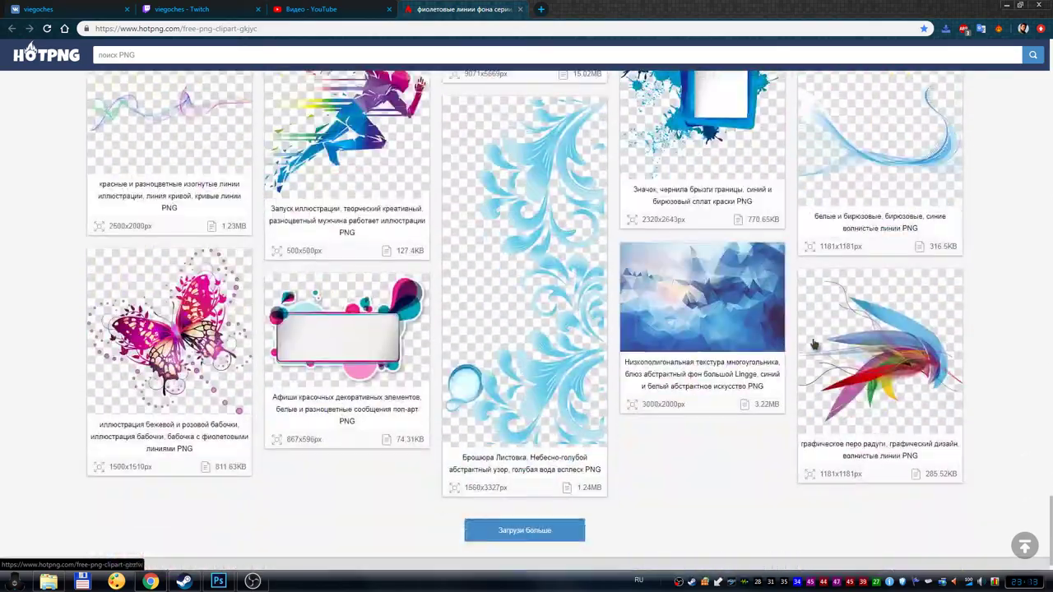
scroll(741, 337, up, 2)
scroll(535, 334, down, 2)
scroll(469, 331, down, 1)
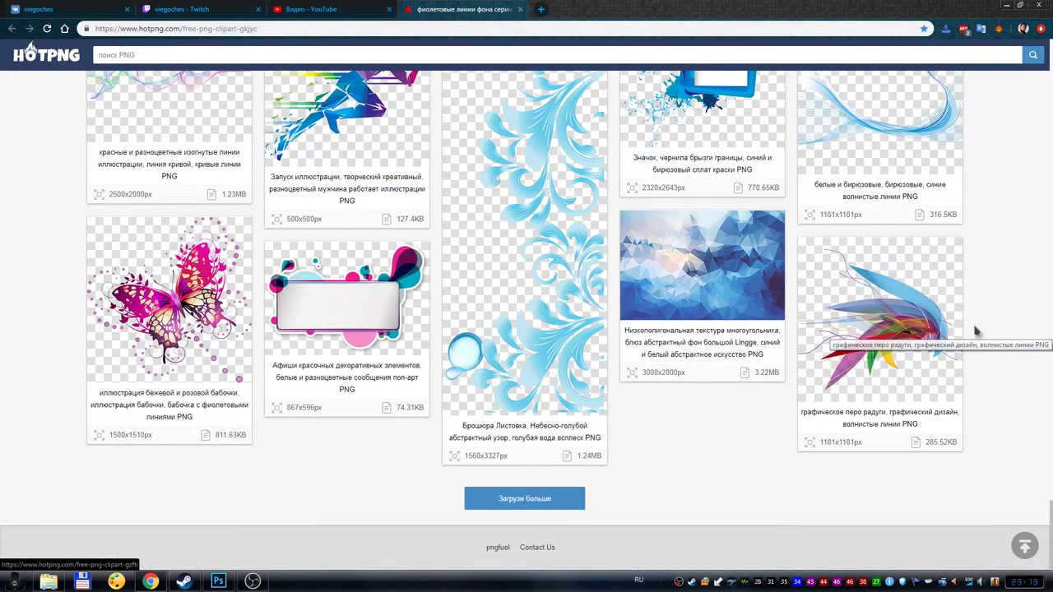
scroll(888, 321, up, 1)
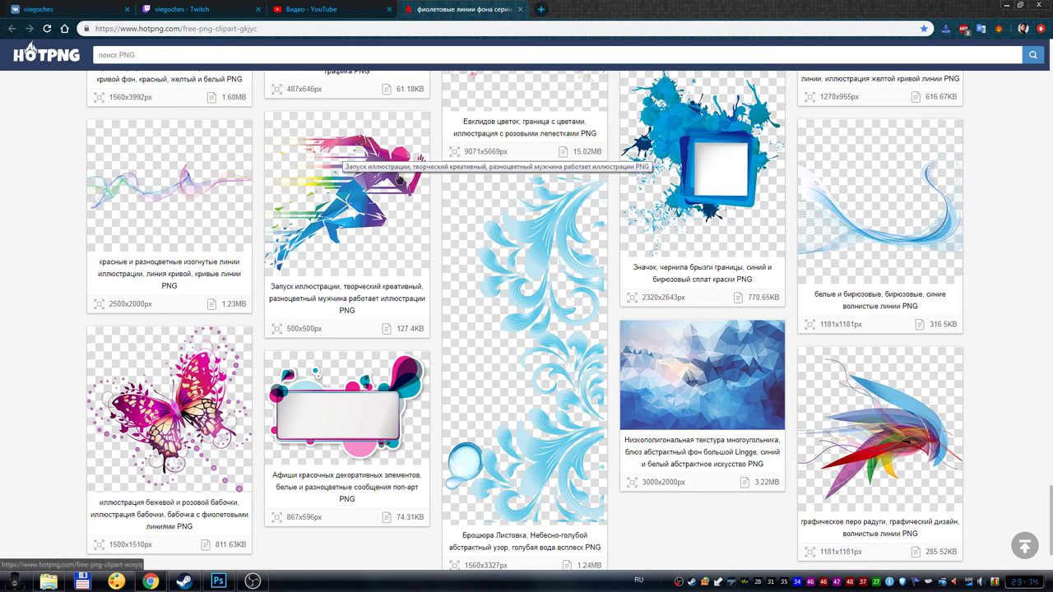
click(218, 581)
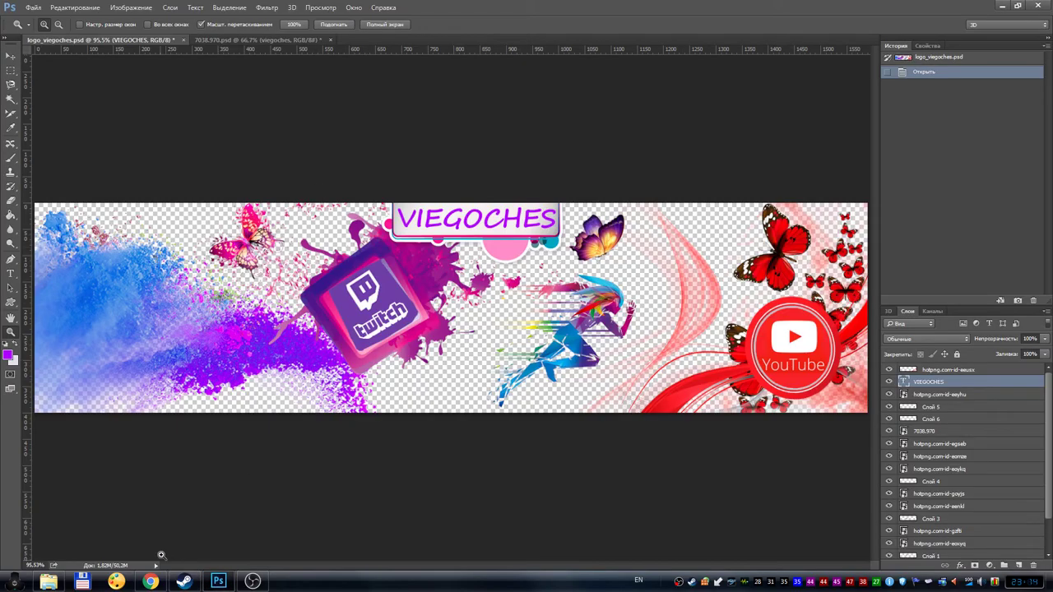
click(155, 583)
scroll(688, 355, up, 5)
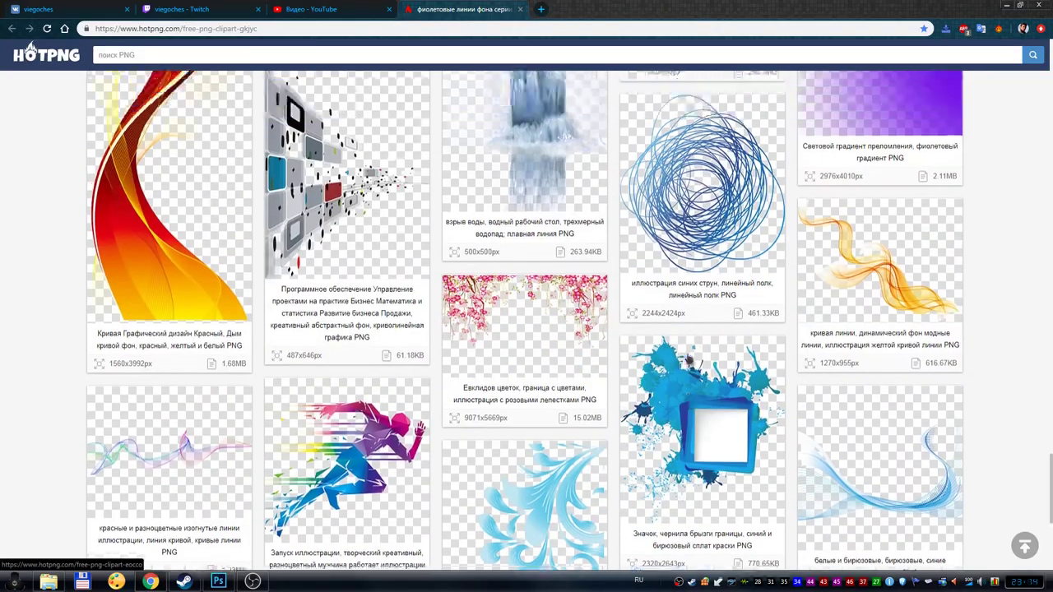
scroll(691, 360, up, 5)
scroll(694, 366, up, 5)
scroll(696, 371, up, 5)
scroll(697, 371, up, 5)
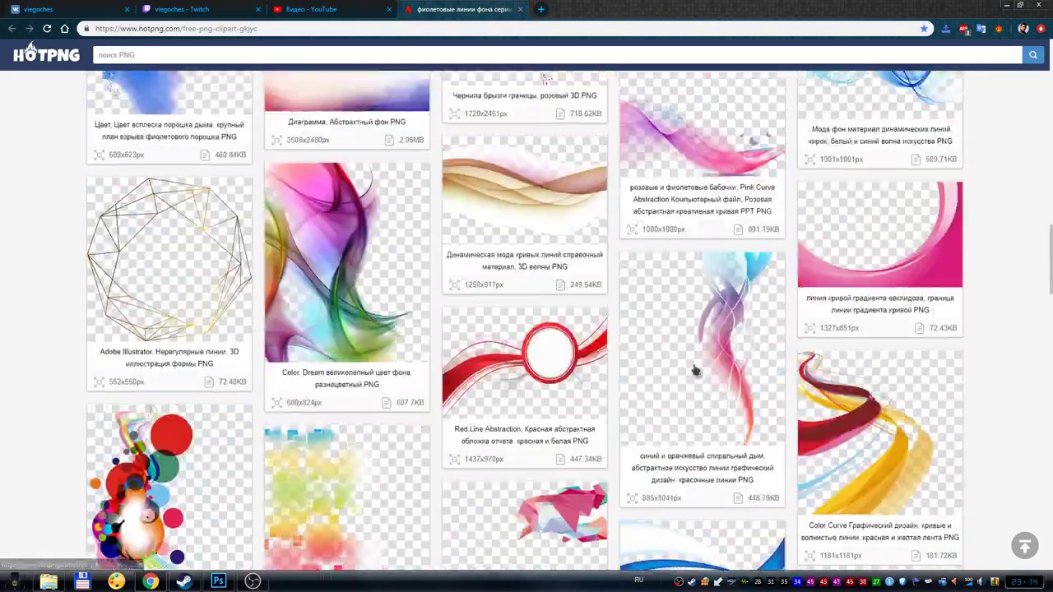
scroll(696, 369, up, 5)
scroll(683, 369, up, 5)
scroll(665, 369, up, 5)
scroll(664, 369, up, 3)
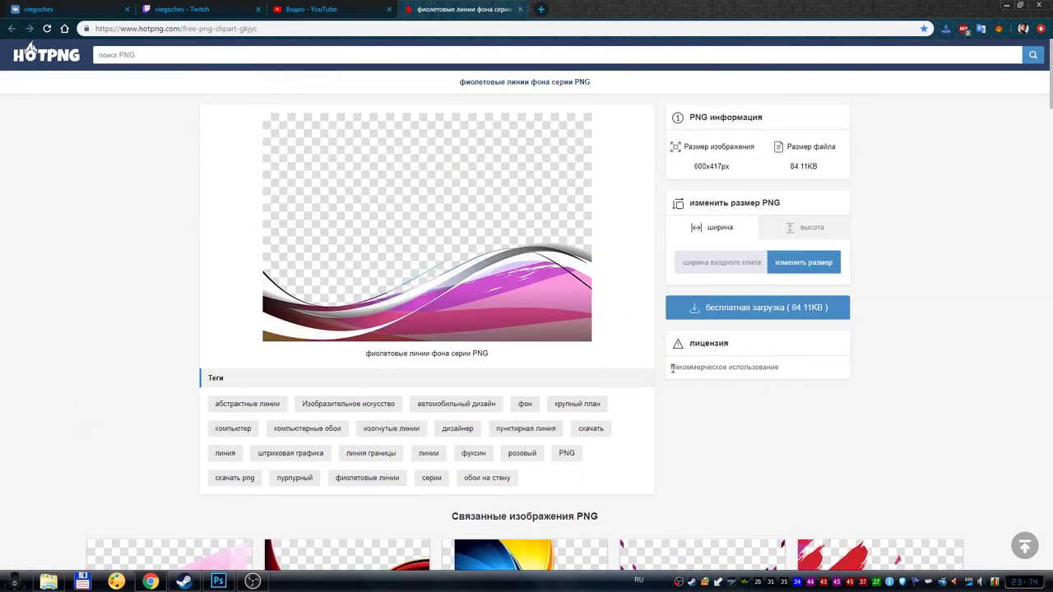
drag(672, 370, 784, 369)
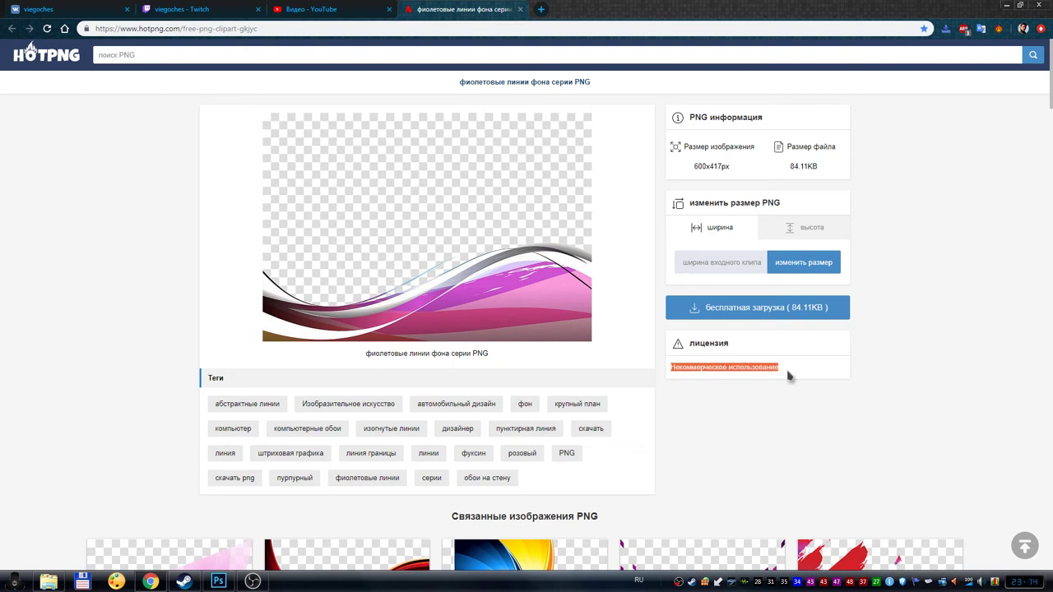
drag(799, 369, 675, 376)
scroll(683, 345, down, 2)
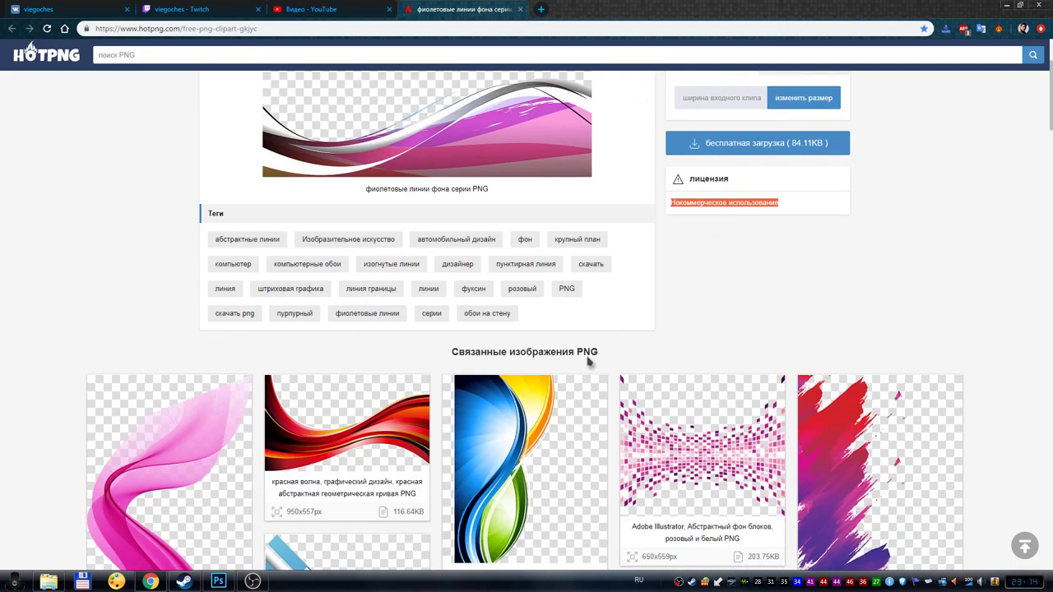
scroll(551, 423, down, 2)
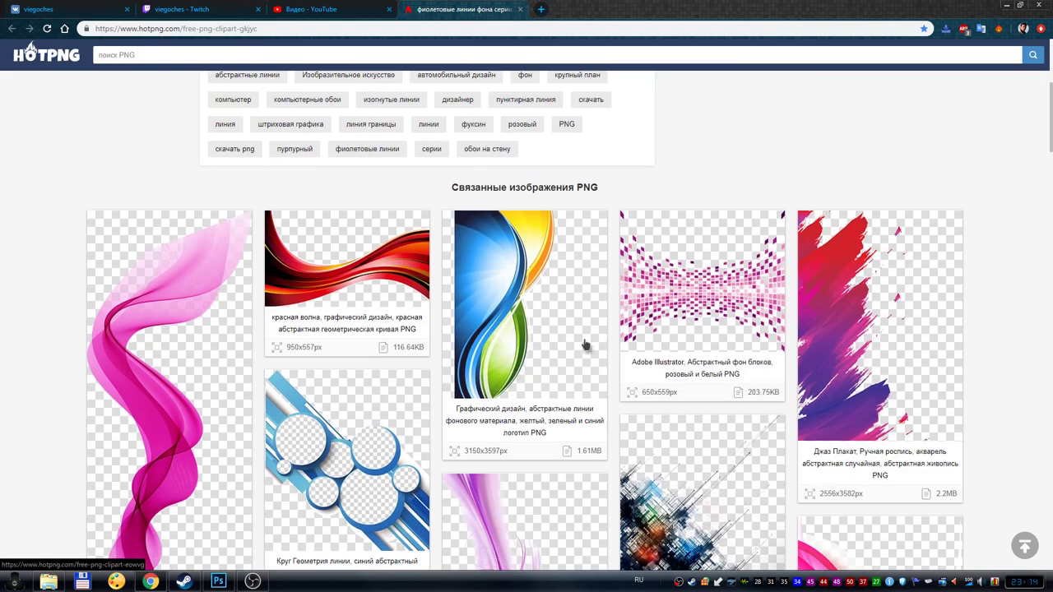
scroll(585, 344, up, 1)
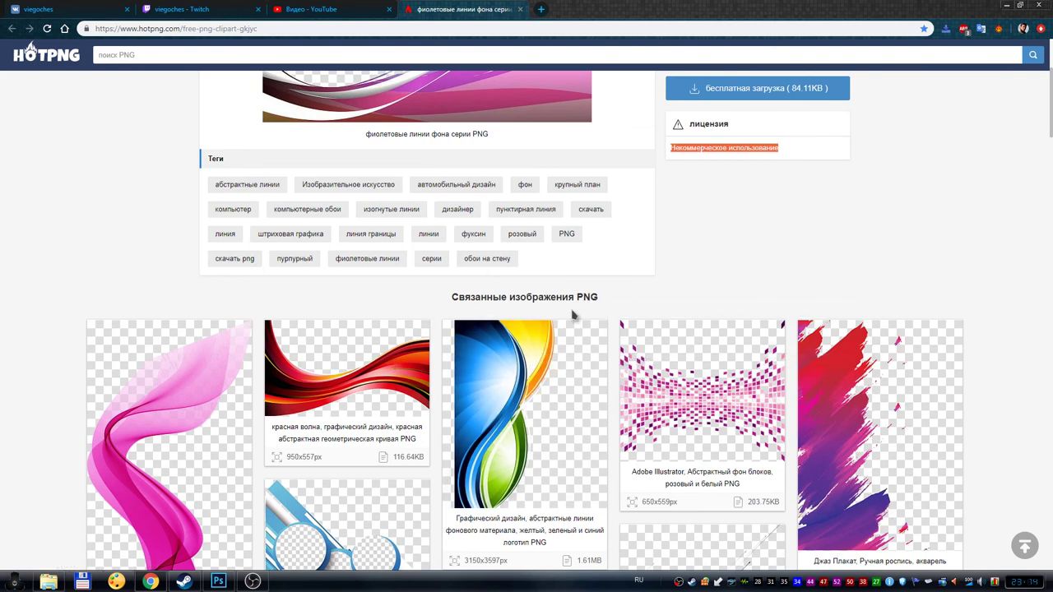
scroll(749, 257, up, 1)
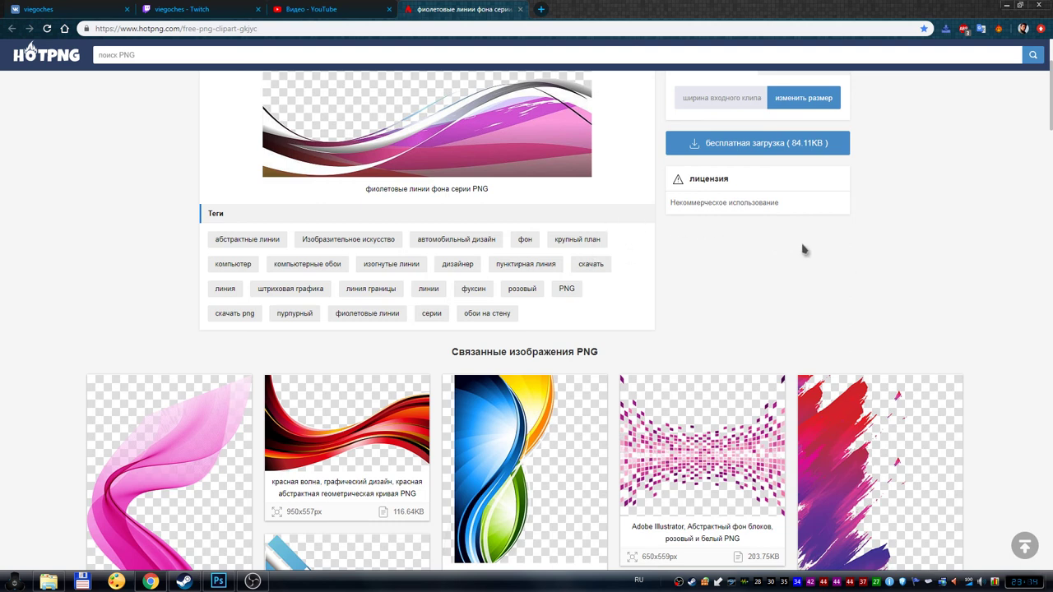
drag(671, 206, 795, 209)
click(815, 205)
scroll(677, 310, up, 2)
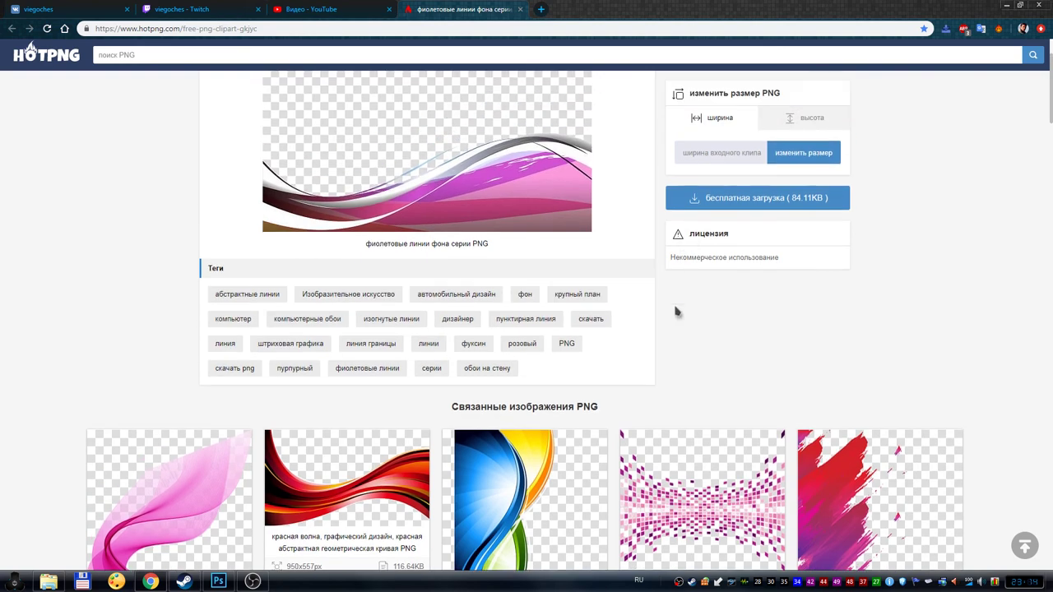
scroll(858, 256, down, 2)
scroll(934, 198, down, 2)
scroll(800, 228, up, 1)
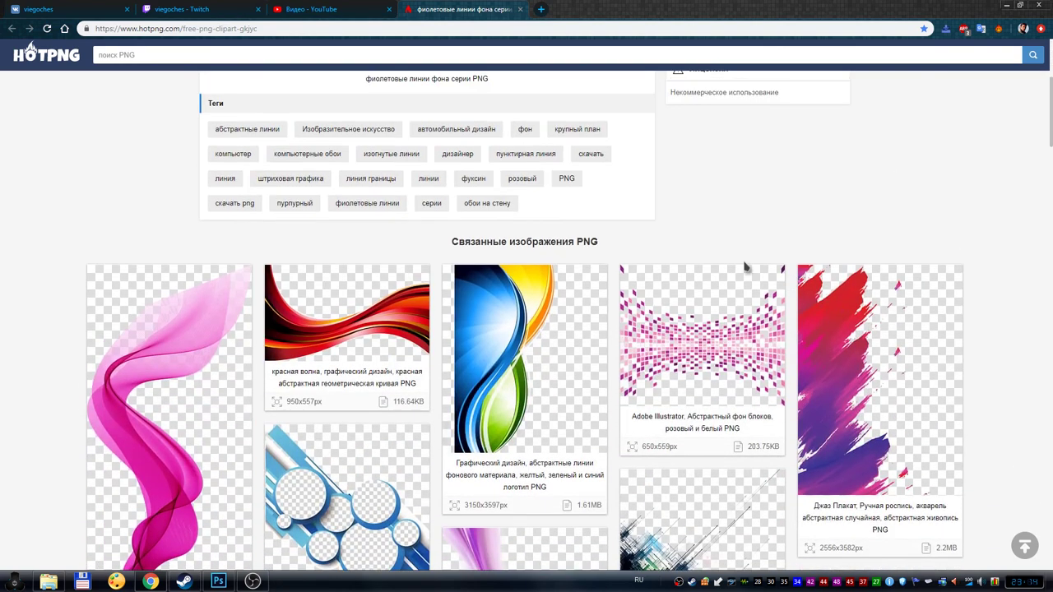
scroll(776, 193, down, 1)
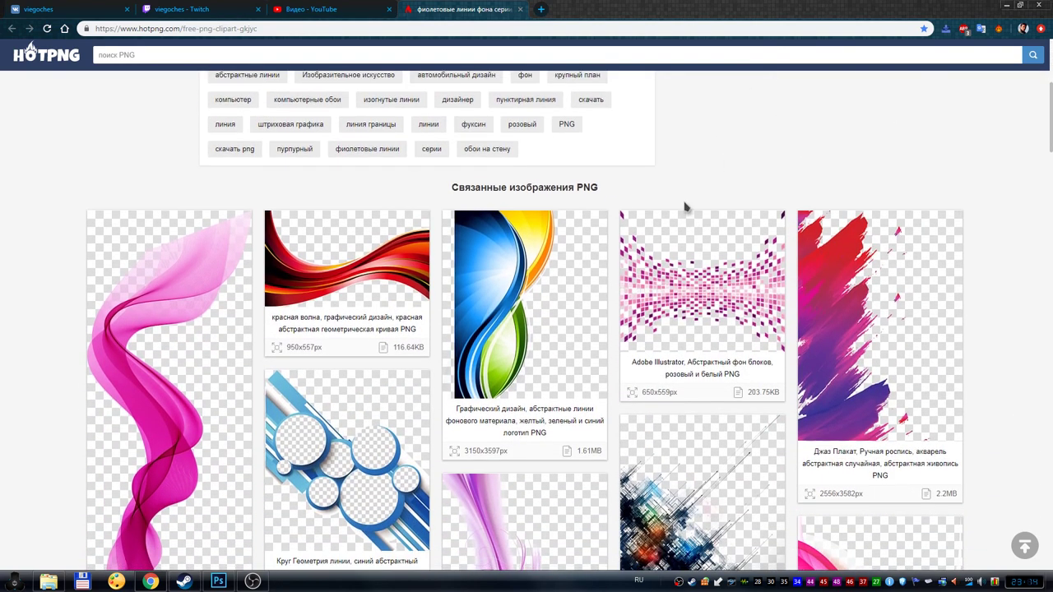
scroll(169, 362, down, 3)
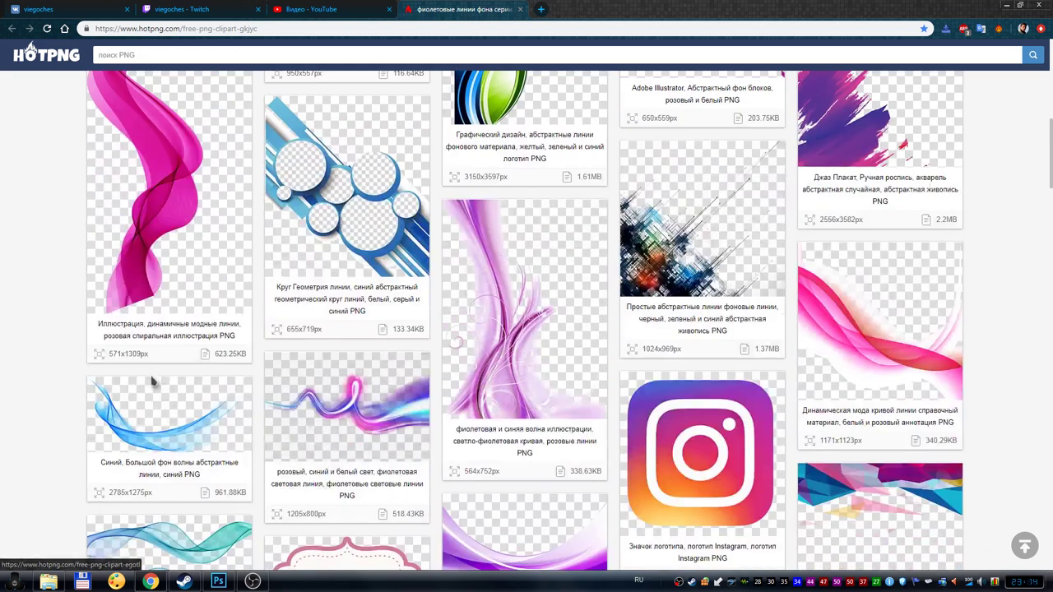
scroll(152, 381, up, 3)
- View the viegoches VK page's new cover, opening and closing the round avatar photo
click(82, 8)
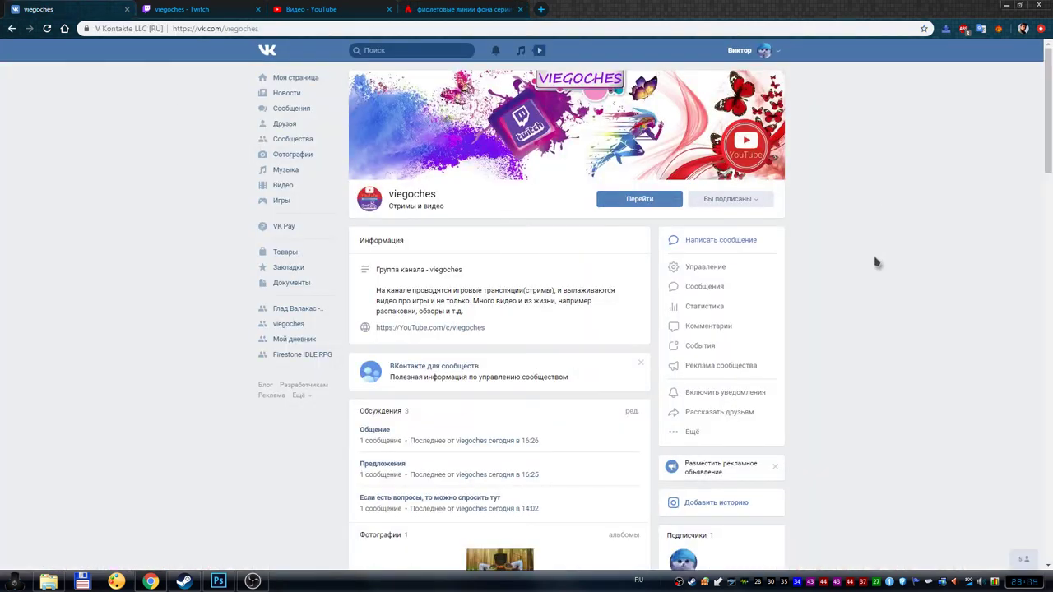
click(370, 199)
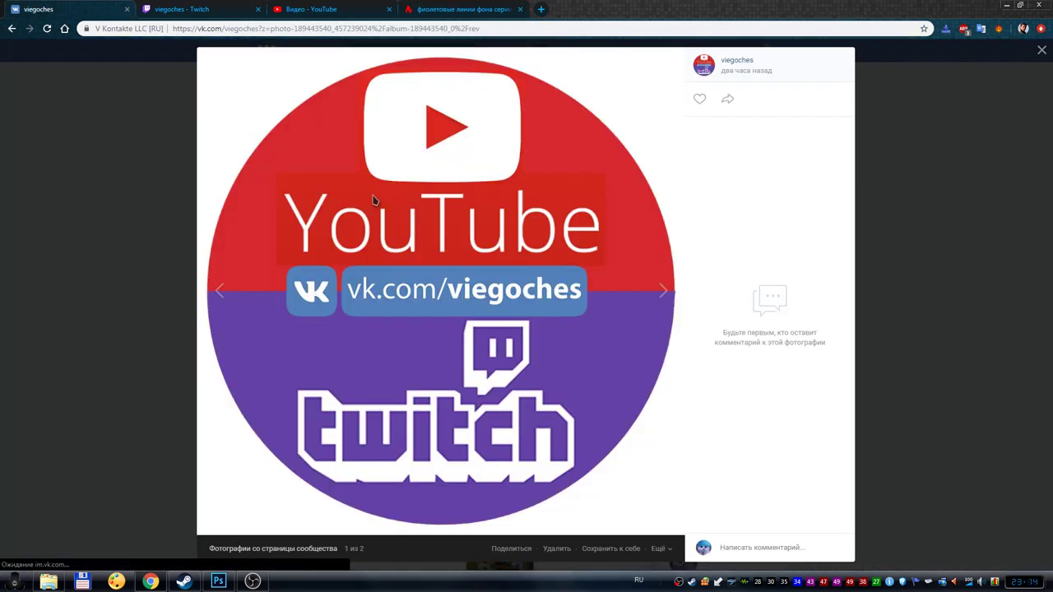
click(924, 252)
scroll(926, 253, down, 2)
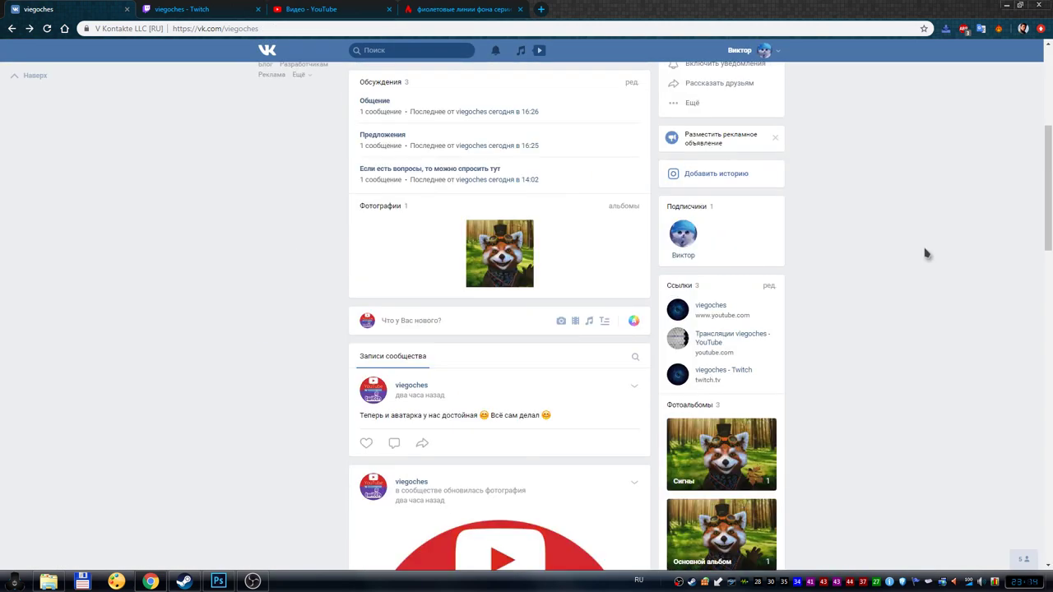
scroll(926, 254, up, 4)
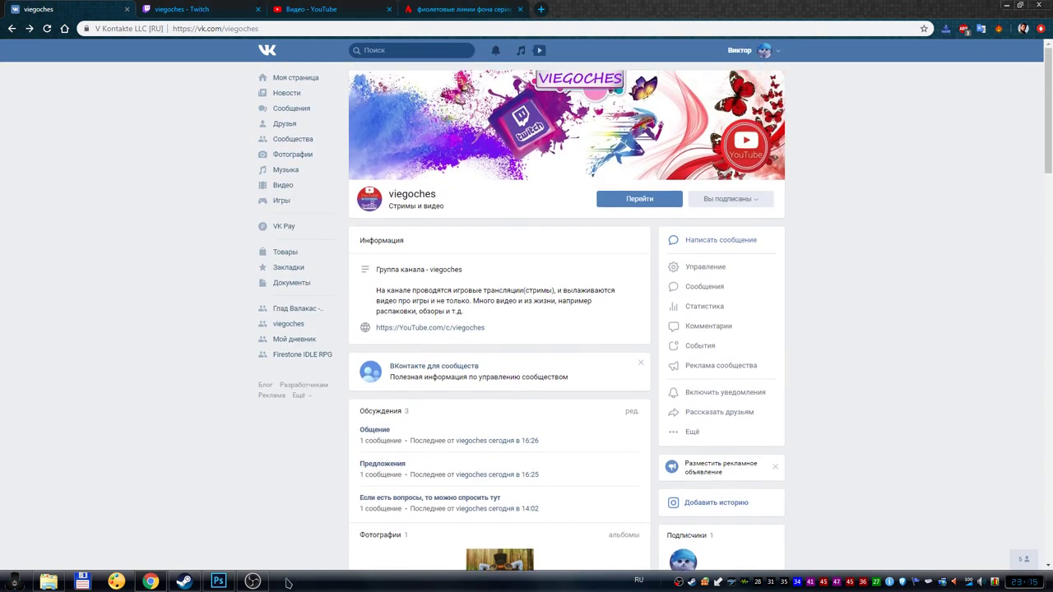
- Switch back to the logo_viegoches.psd banner in Photoshop
click(218, 581)
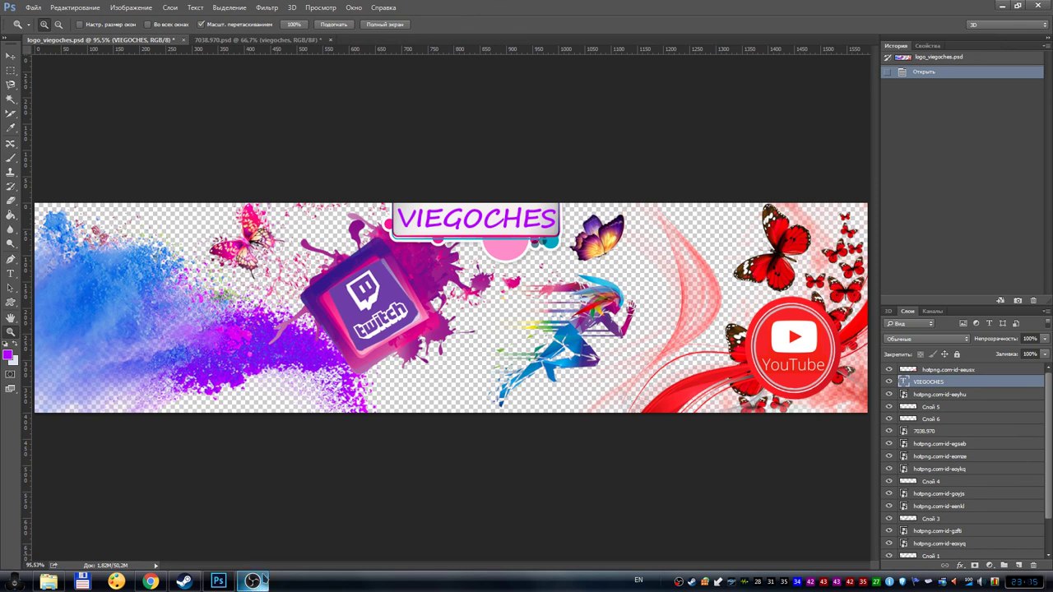